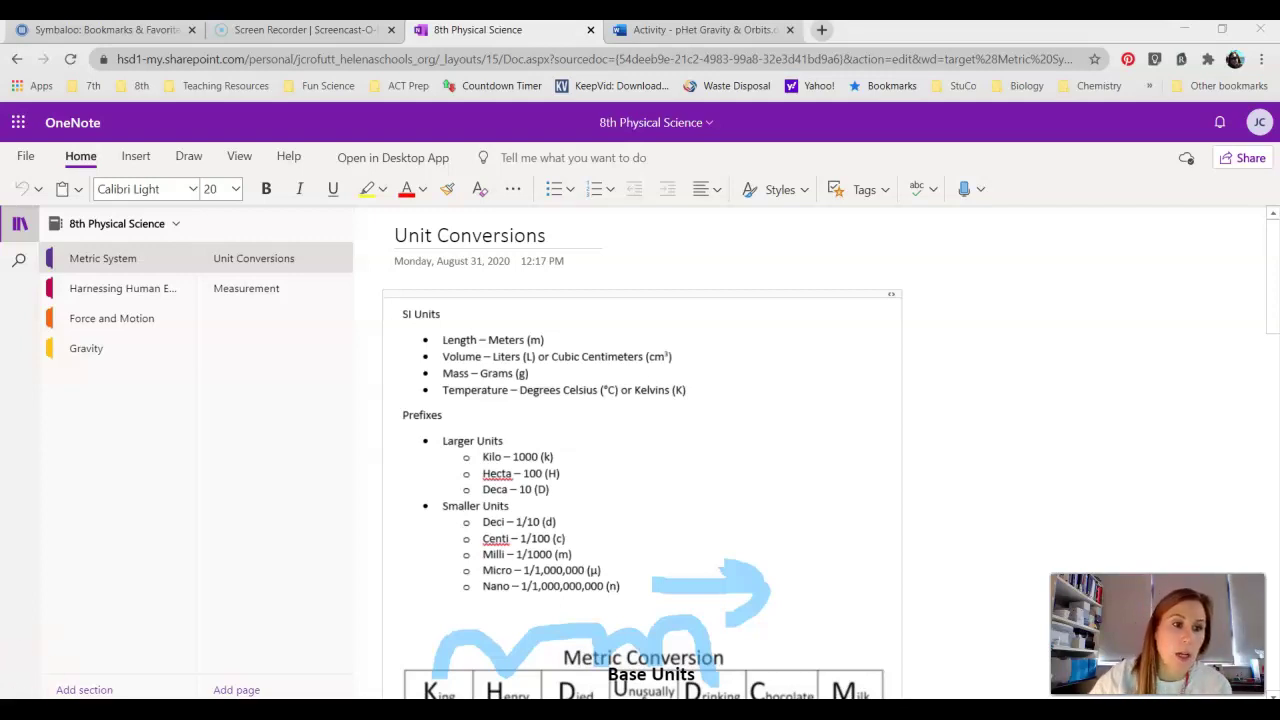
Step: Open the Mass vs Weight page in the notebook's Gravity section, passing through the Gravity page
left_click(192, 380)
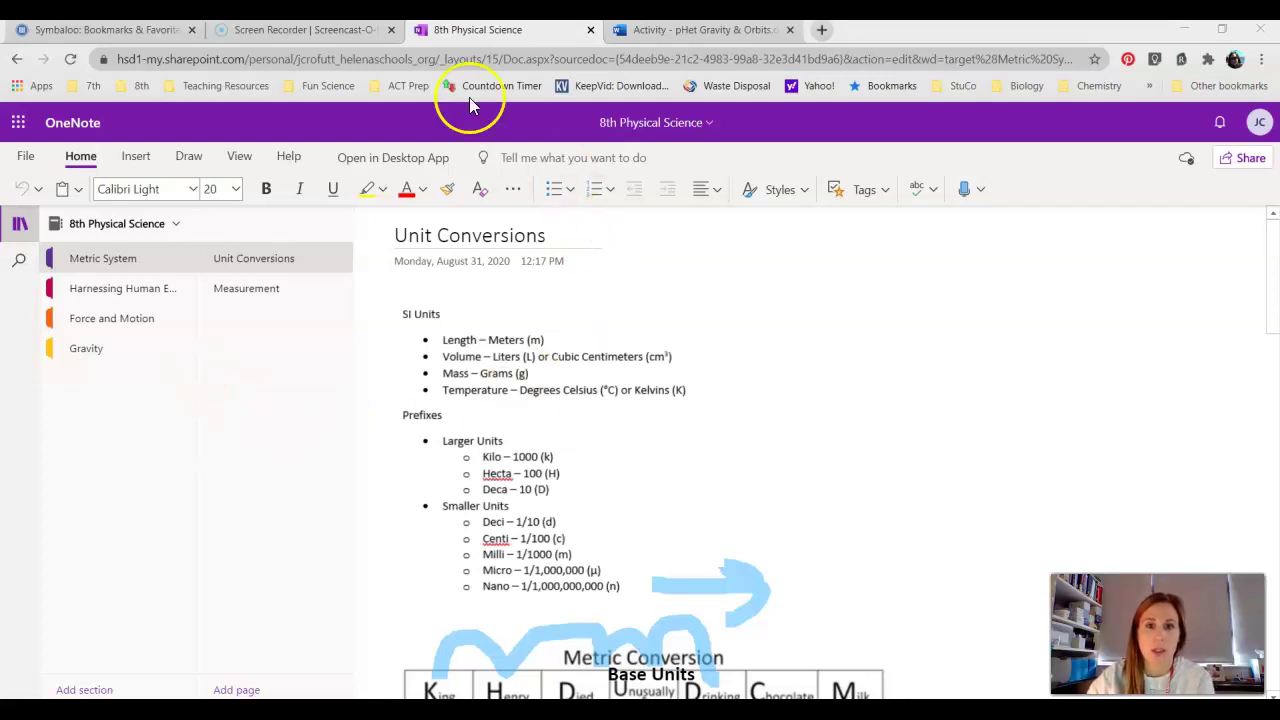
left_click(96, 358)
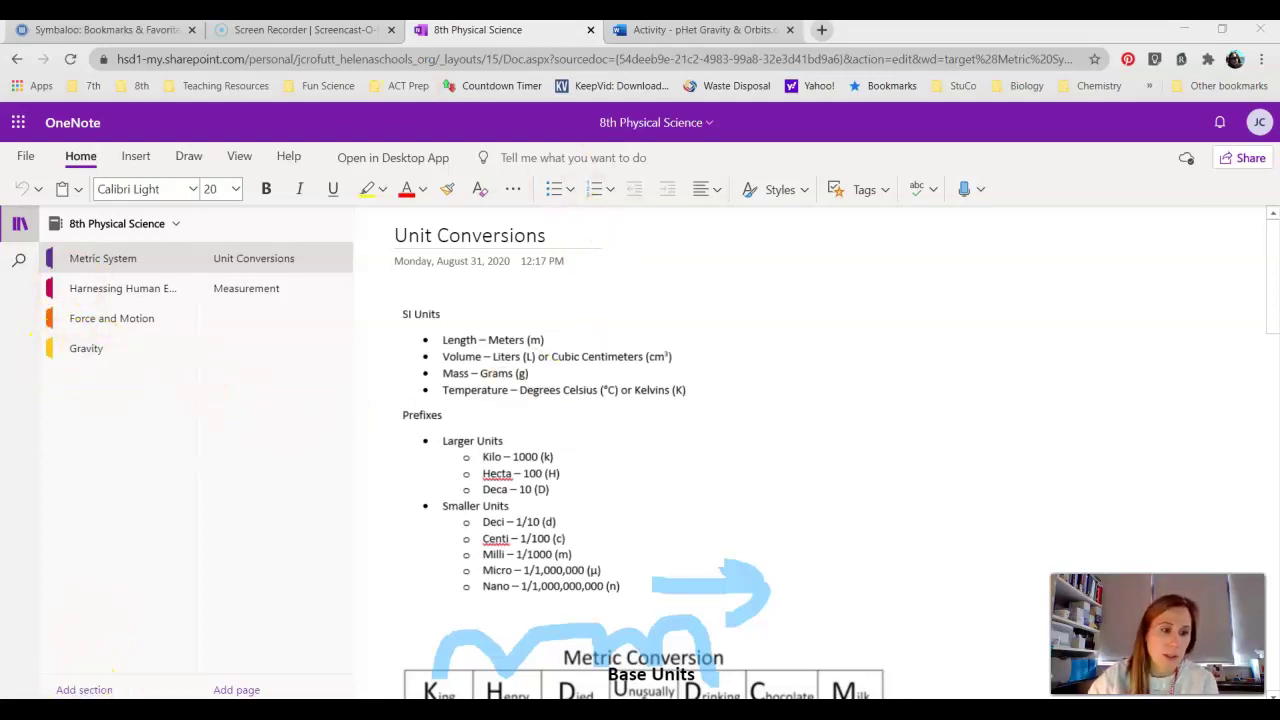
left_click(86, 690)
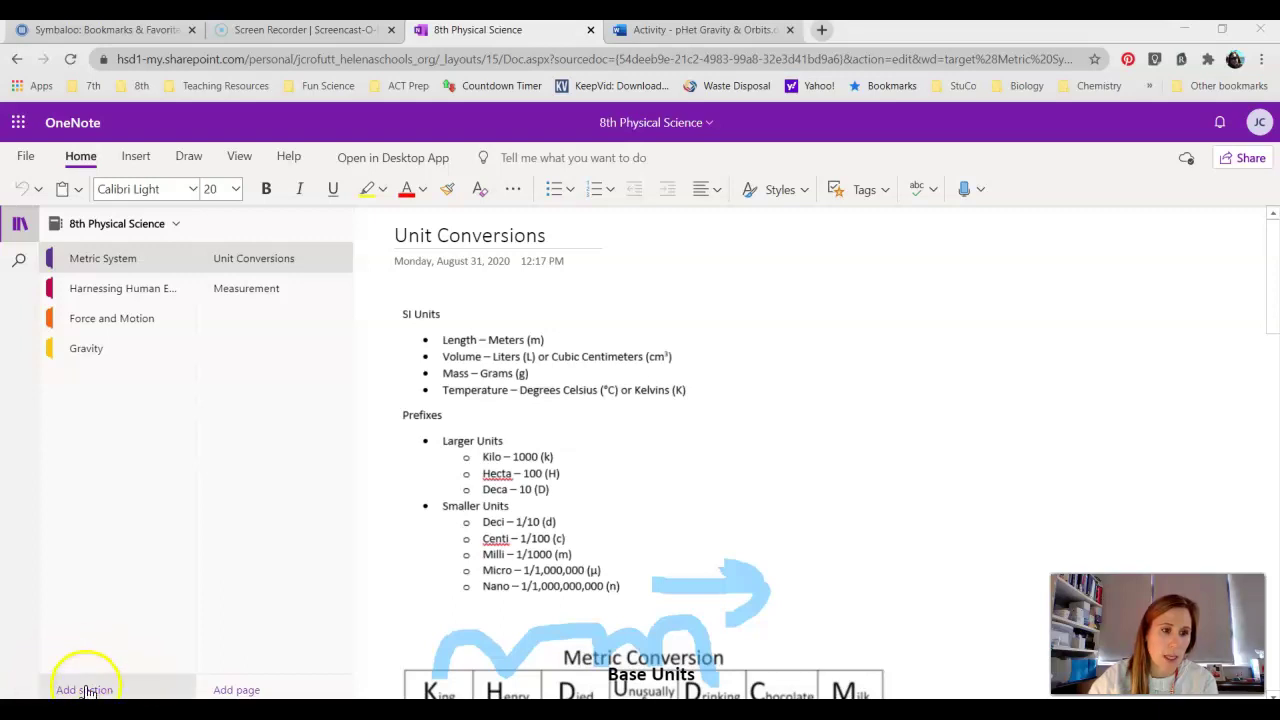
left_click(82, 346)
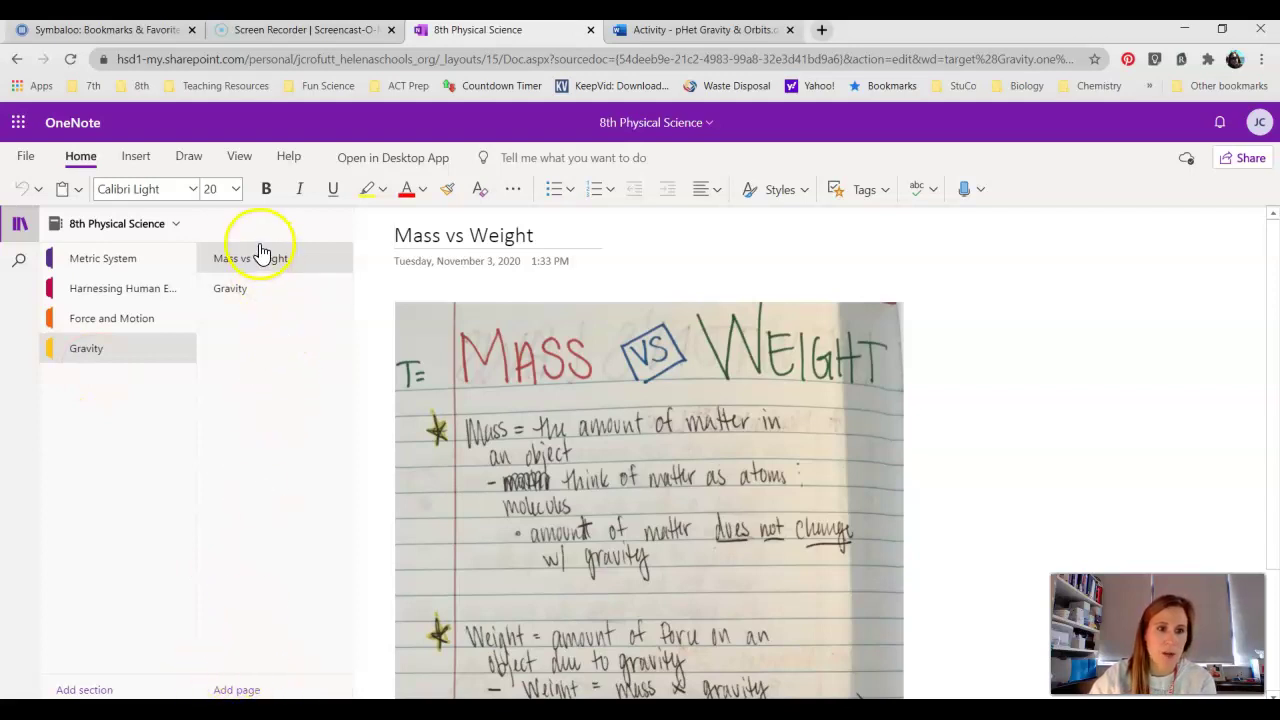
left_click(238, 290)
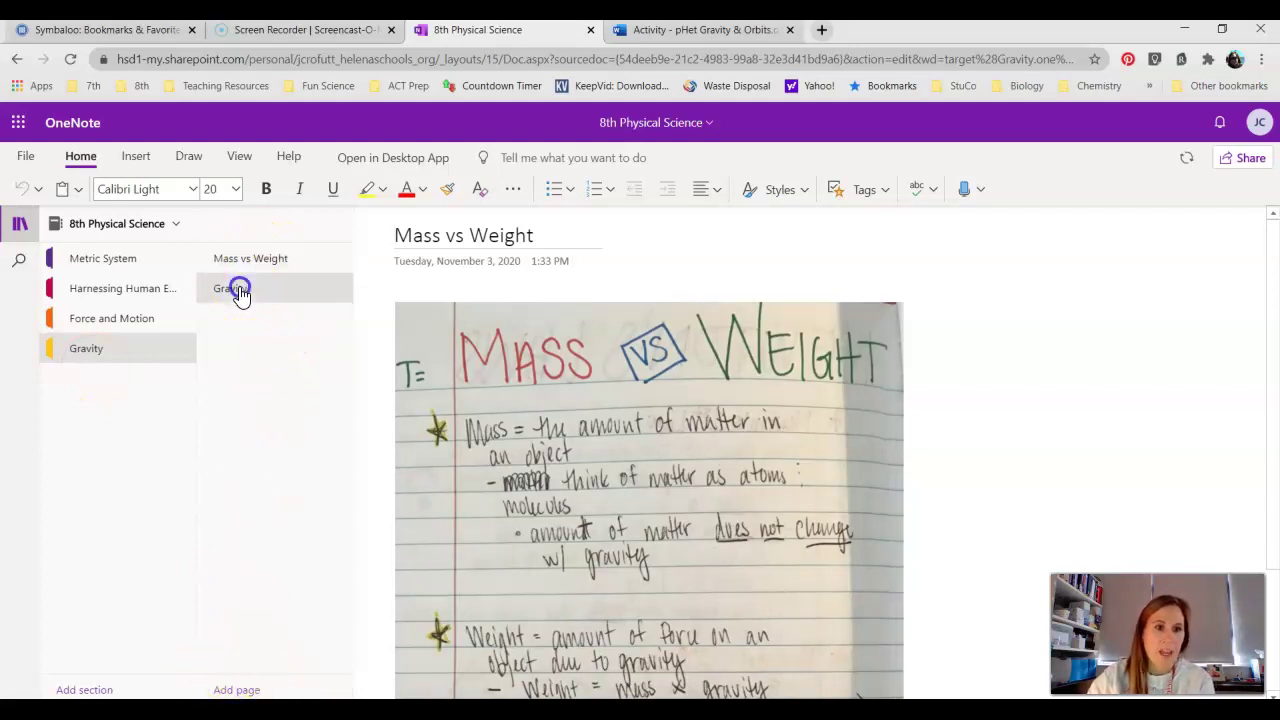
left_click(256, 260)
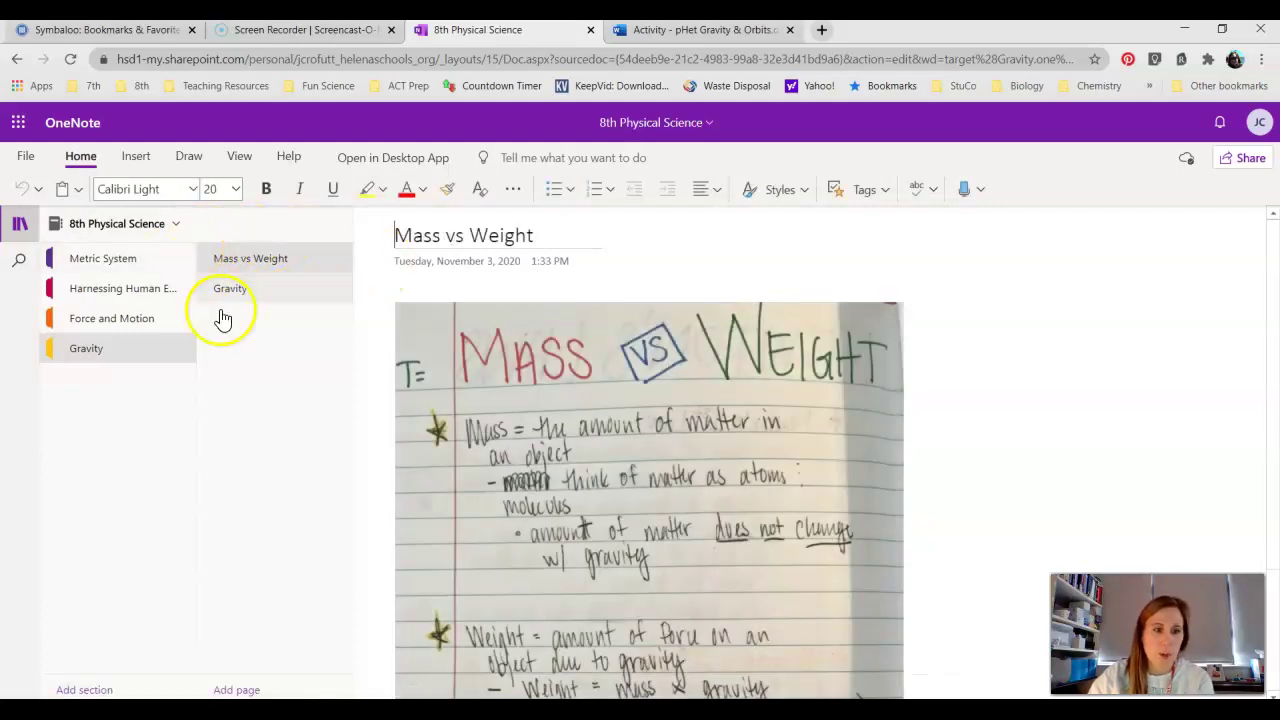
left_click(411, 233)
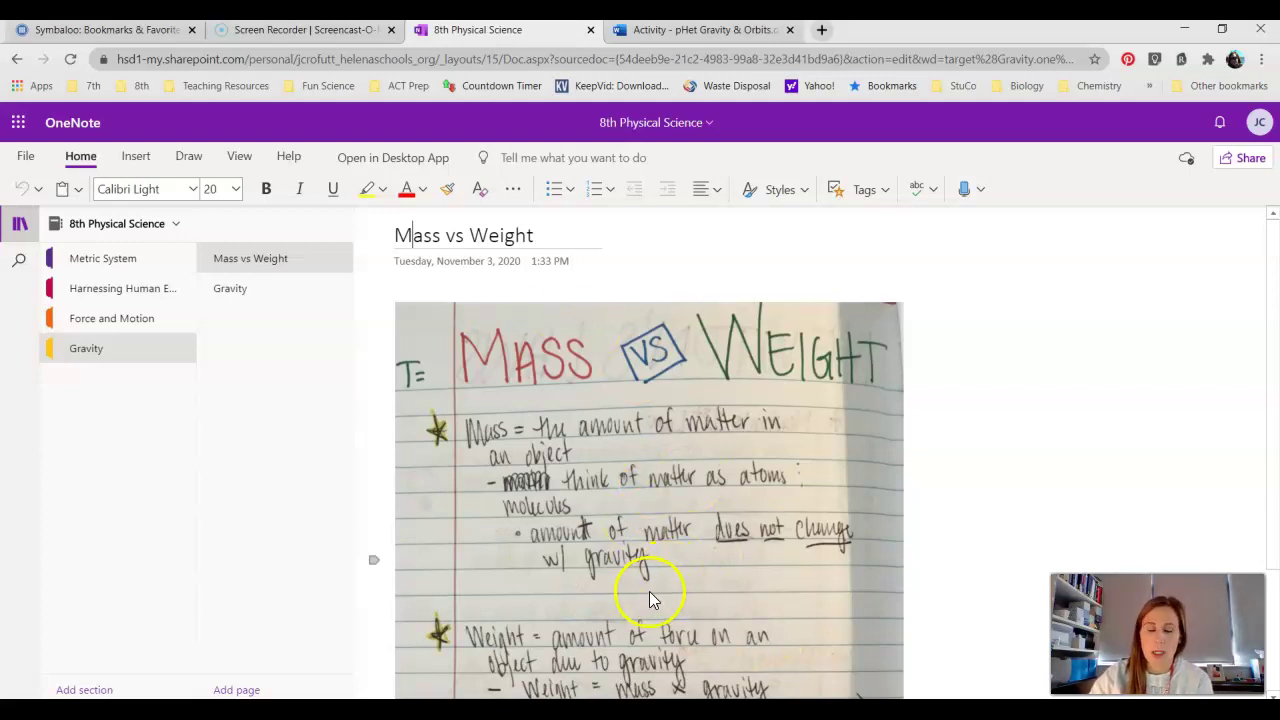
Step: Scroll through the Mass vs Weight notes defining mass and weight
scroll(674, 580, "down", 1)
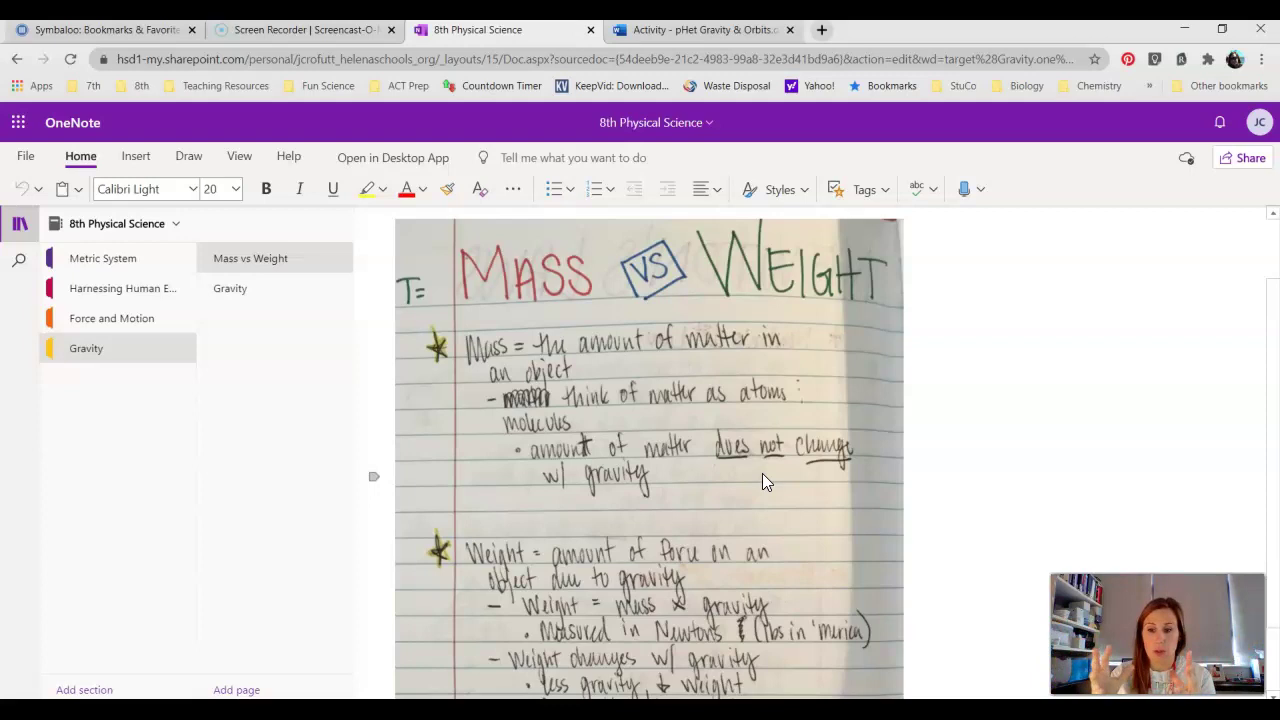
scroll(765, 482, "down", 1)
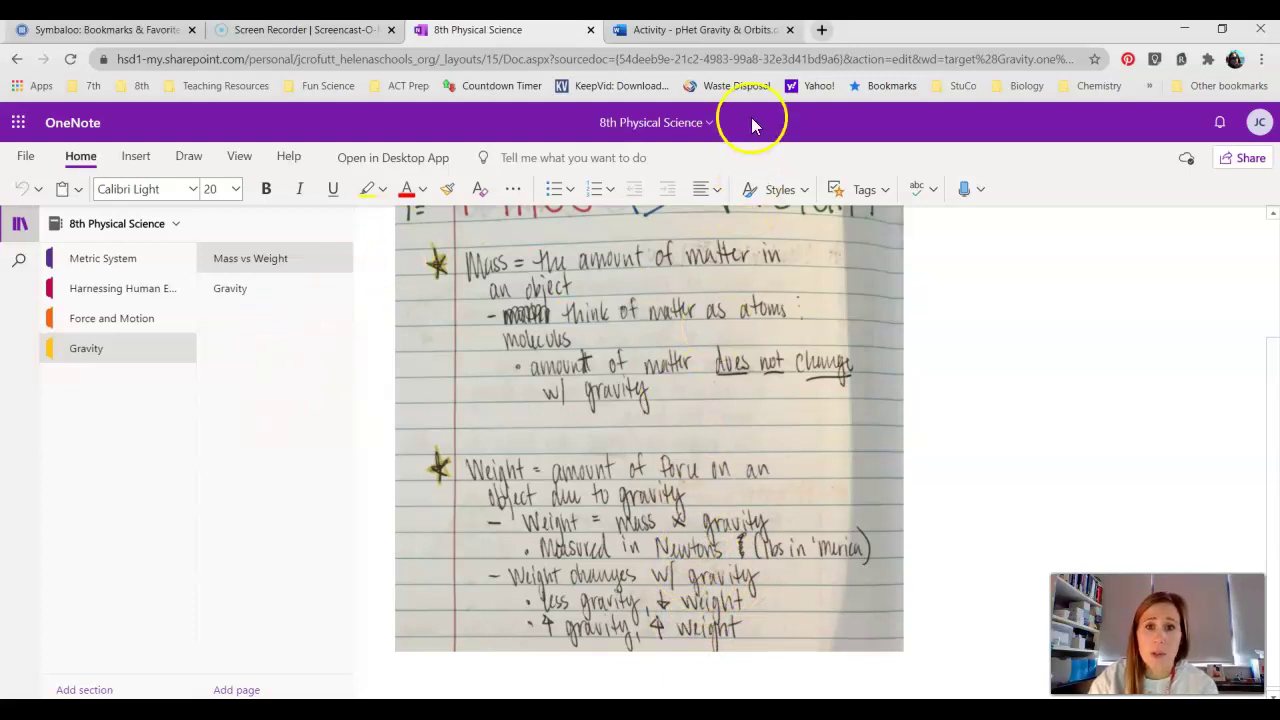
left_click(703, 37)
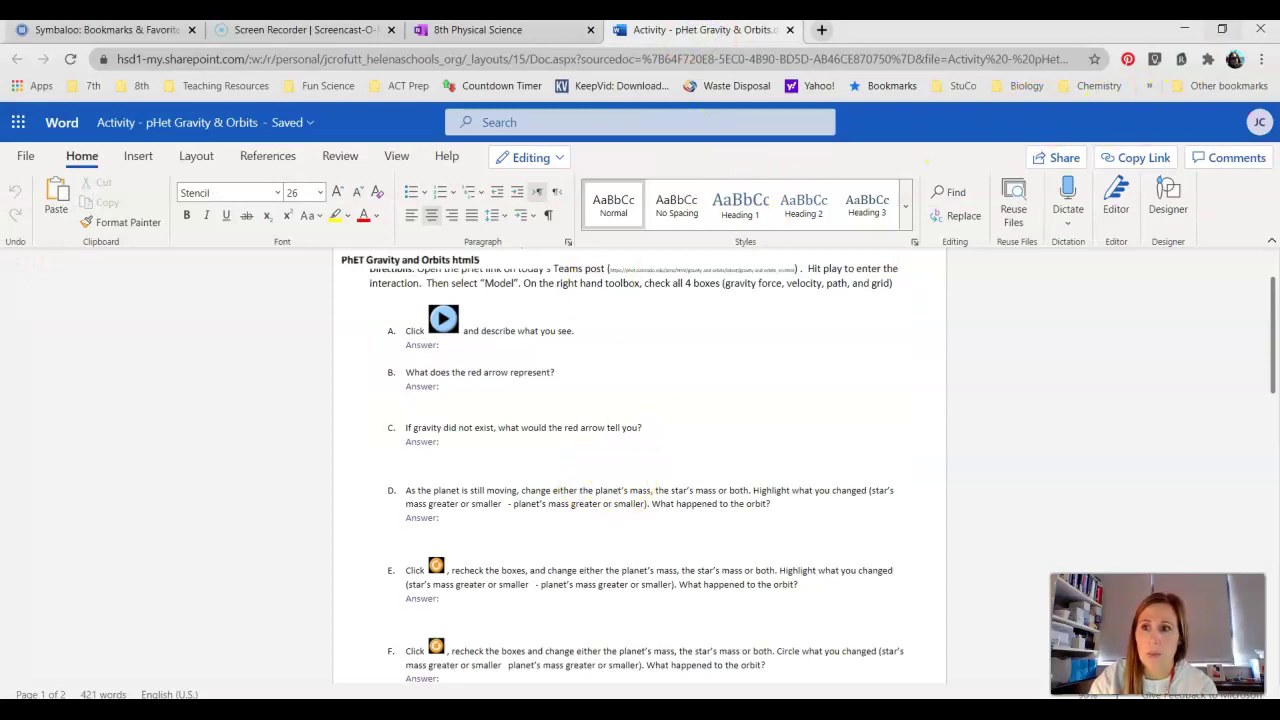
scroll(720, 543, "up", 2)
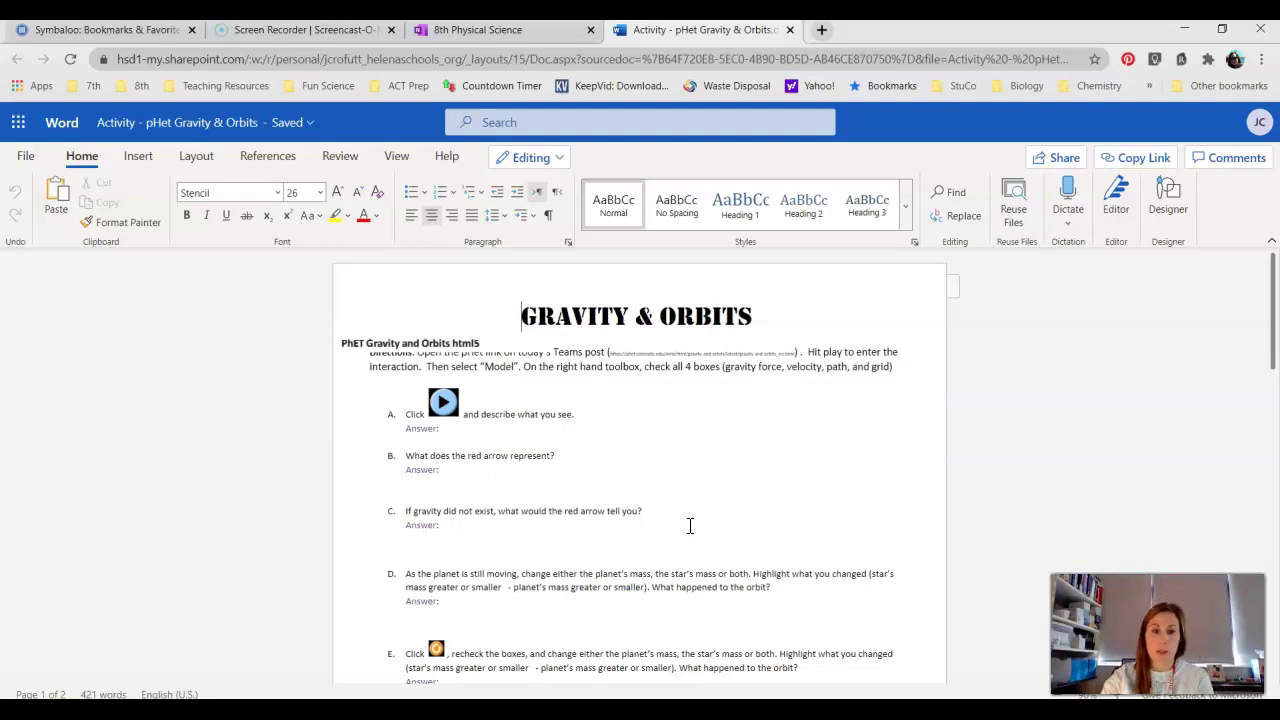
scroll(654, 491, "down", 3)
scroll(652, 480, "up", 3)
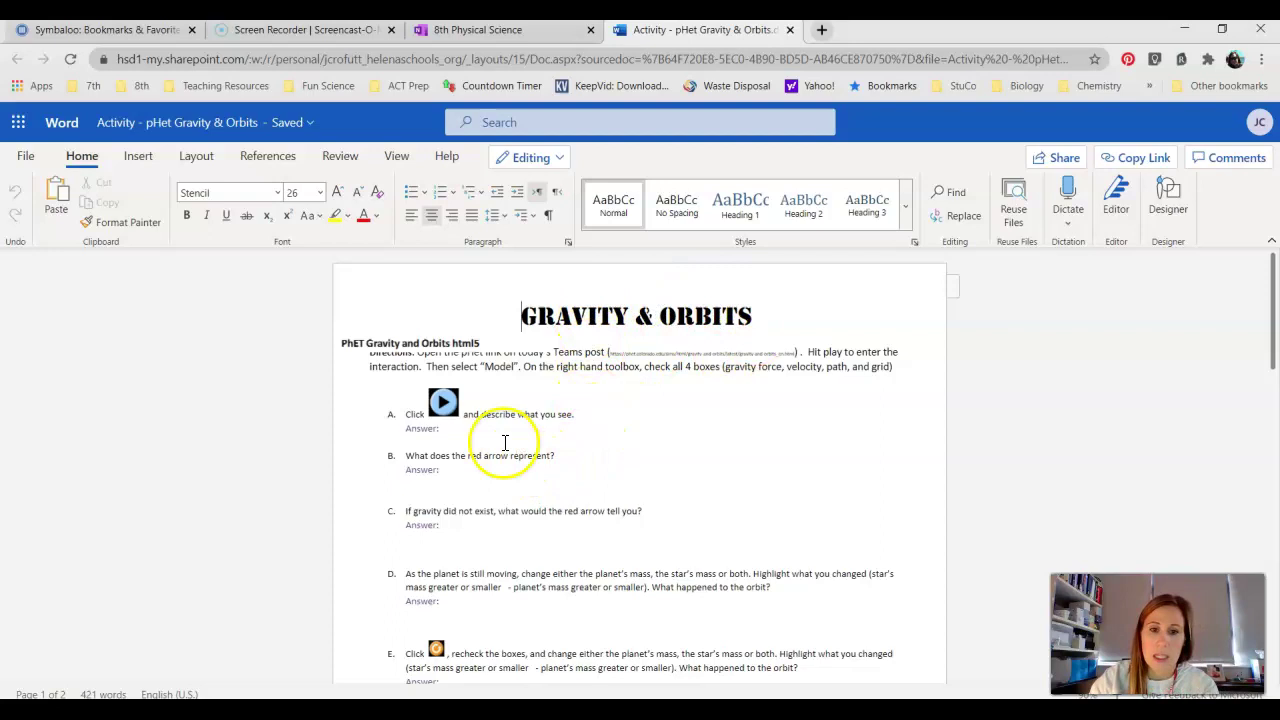
Step: Shrink the Word worksheet window and launch the Gravity And Orbits simulation beside it
left_click(1220, 30)
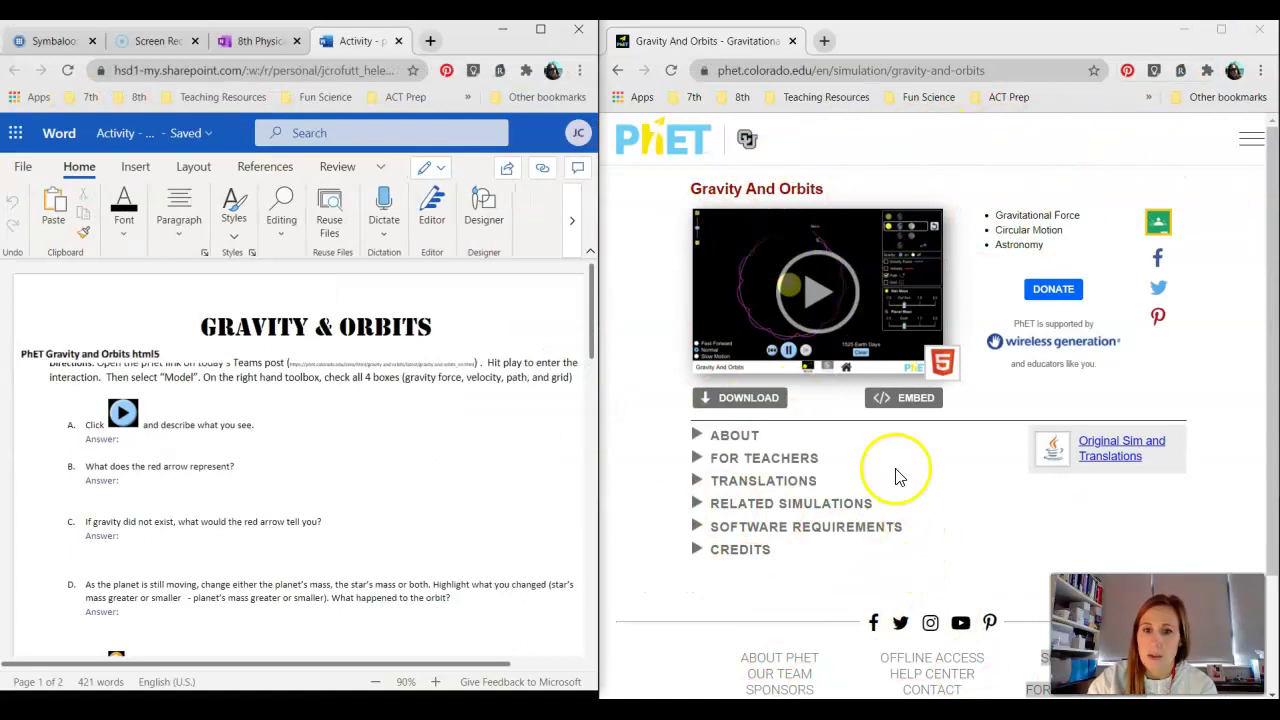
left_click(818, 300)
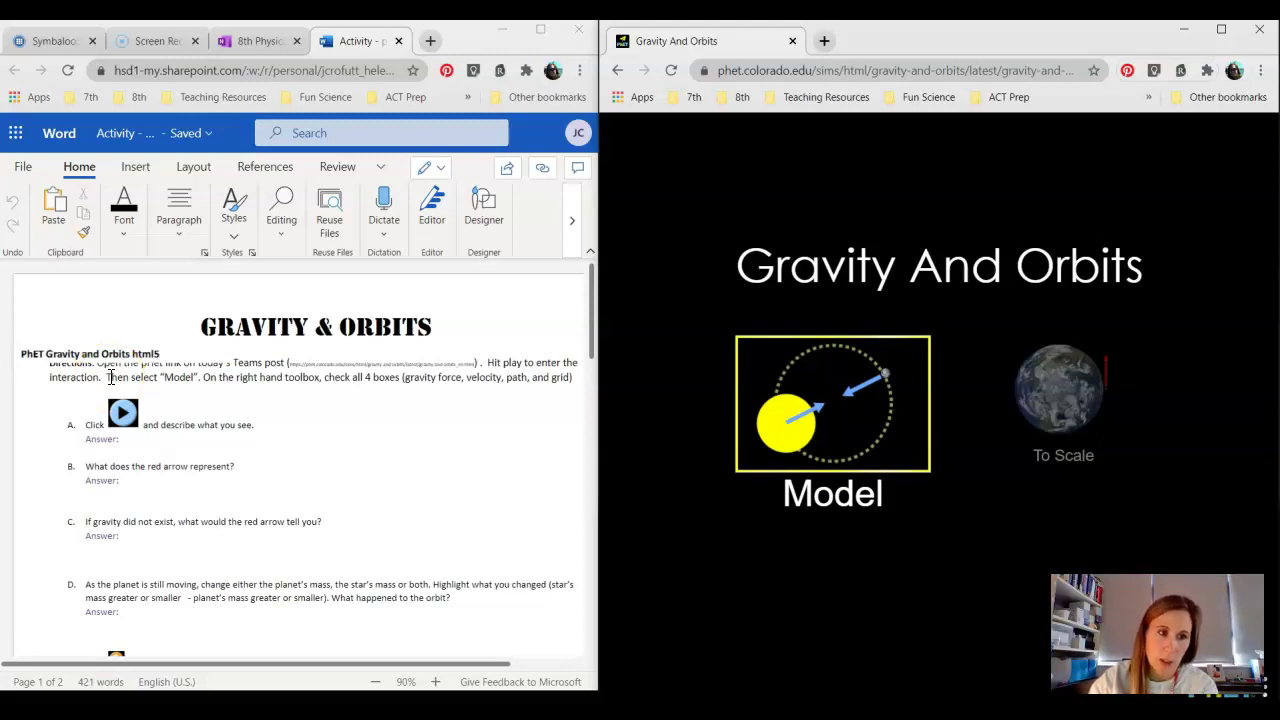
Step: On the Model screen, turn on the Gravity Force, Velocity, Path and Grid displays
left_click(828, 430)
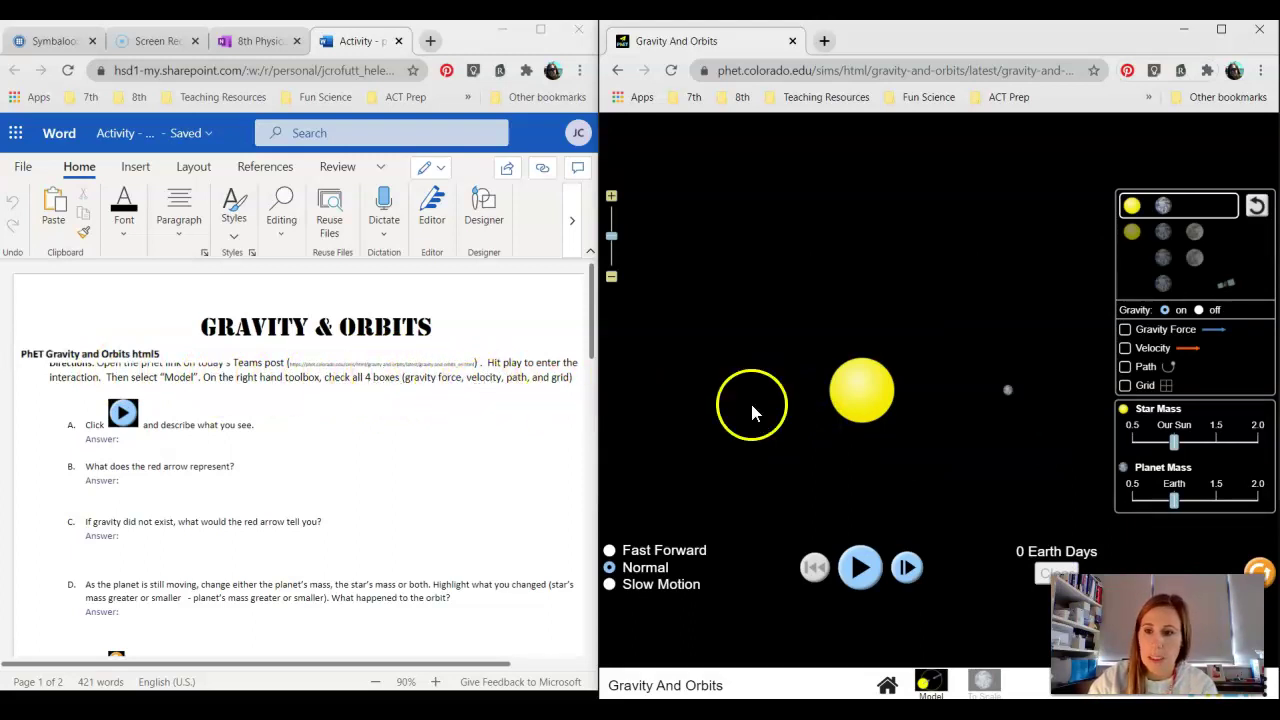
left_click(1125, 329)
left_click(1126, 349)
left_click(1125, 367)
left_click(1125, 385)
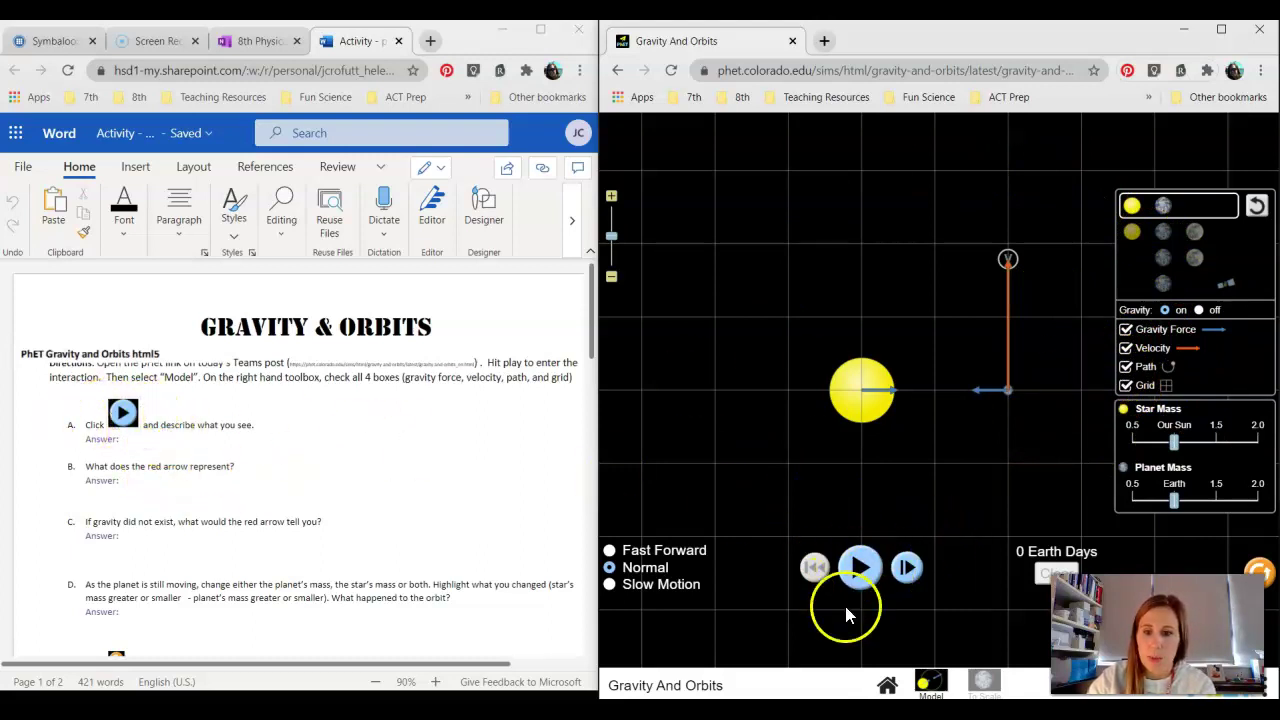
Step: Start the planet orbiting the sun until it traces a full circle at 1045 Earth Days
left_click(860, 568)
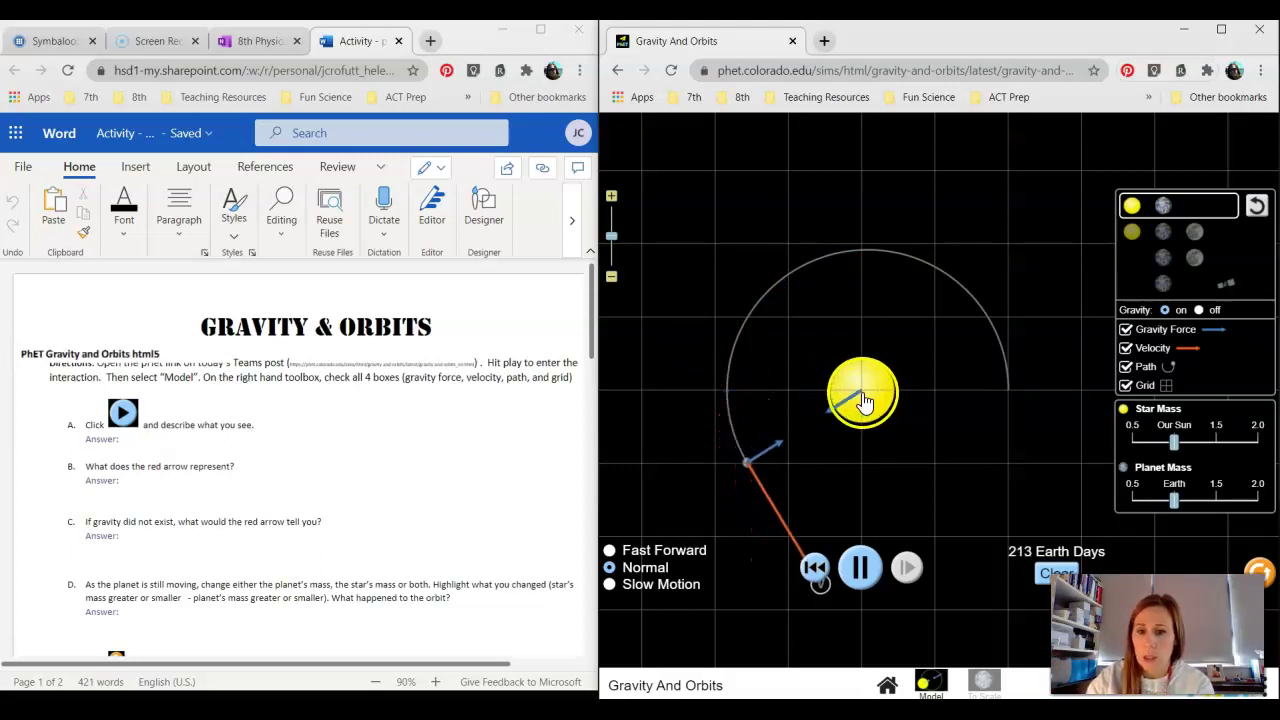
left_click(843, 416)
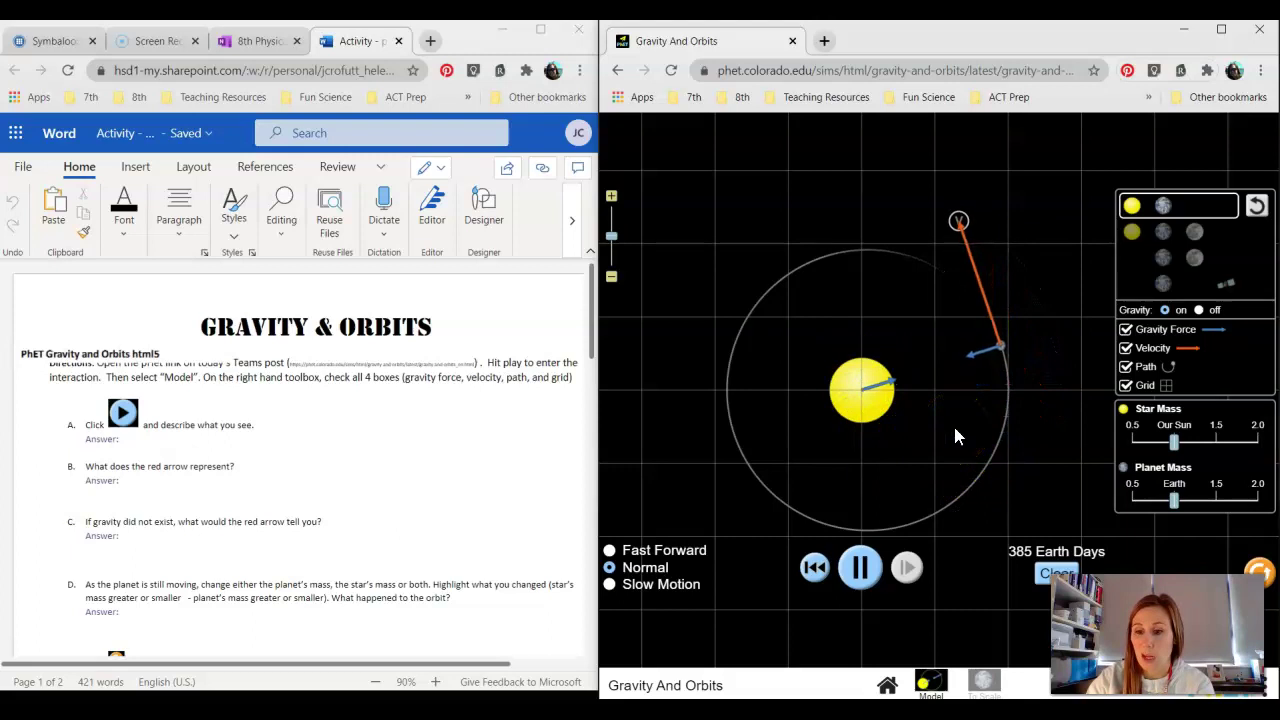
left_click(1006, 347)
left_click(964, 305)
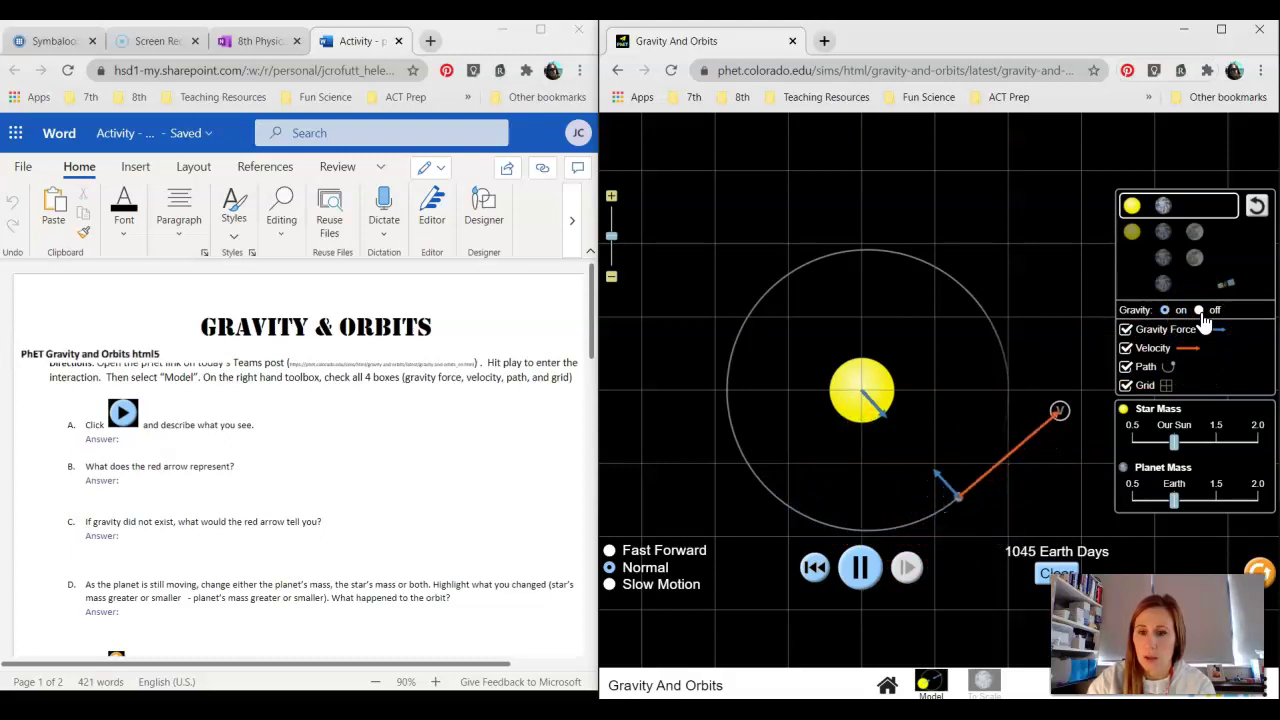
Step: Speed up the simulation and turn gravity off so the planet flies straight away
left_click(609, 550)
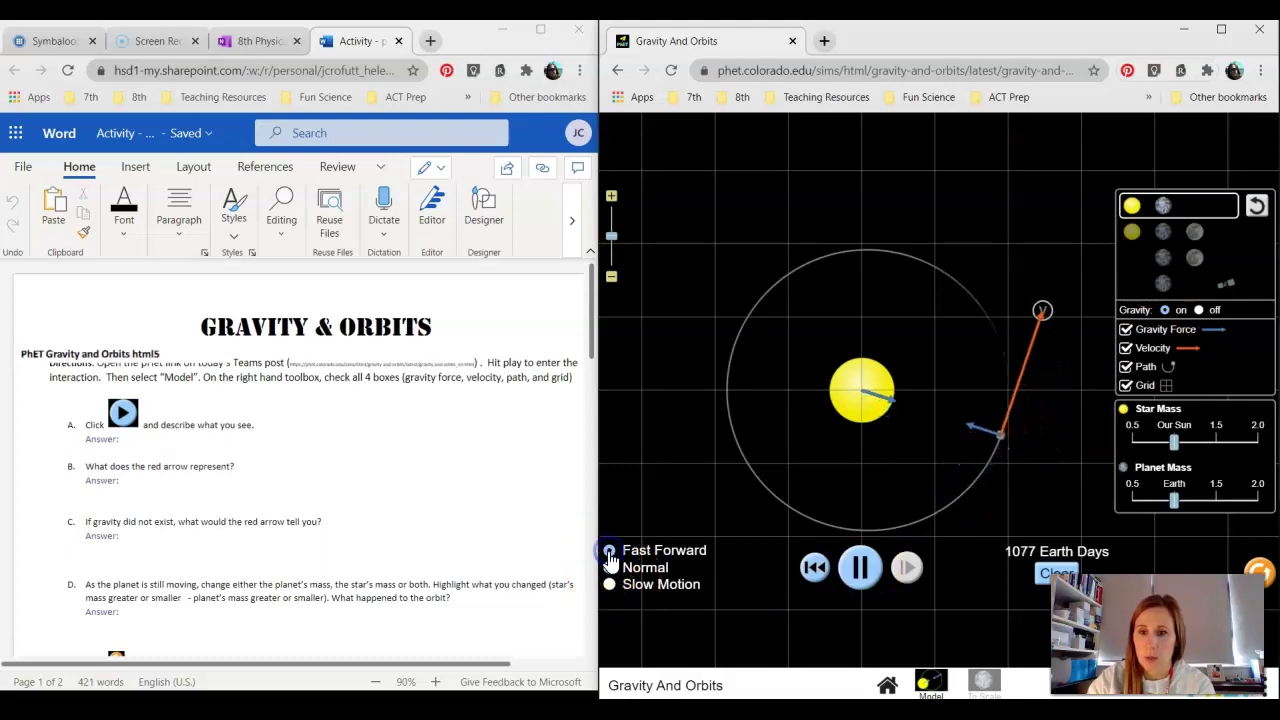
left_click(823, 398)
left_click(960, 246)
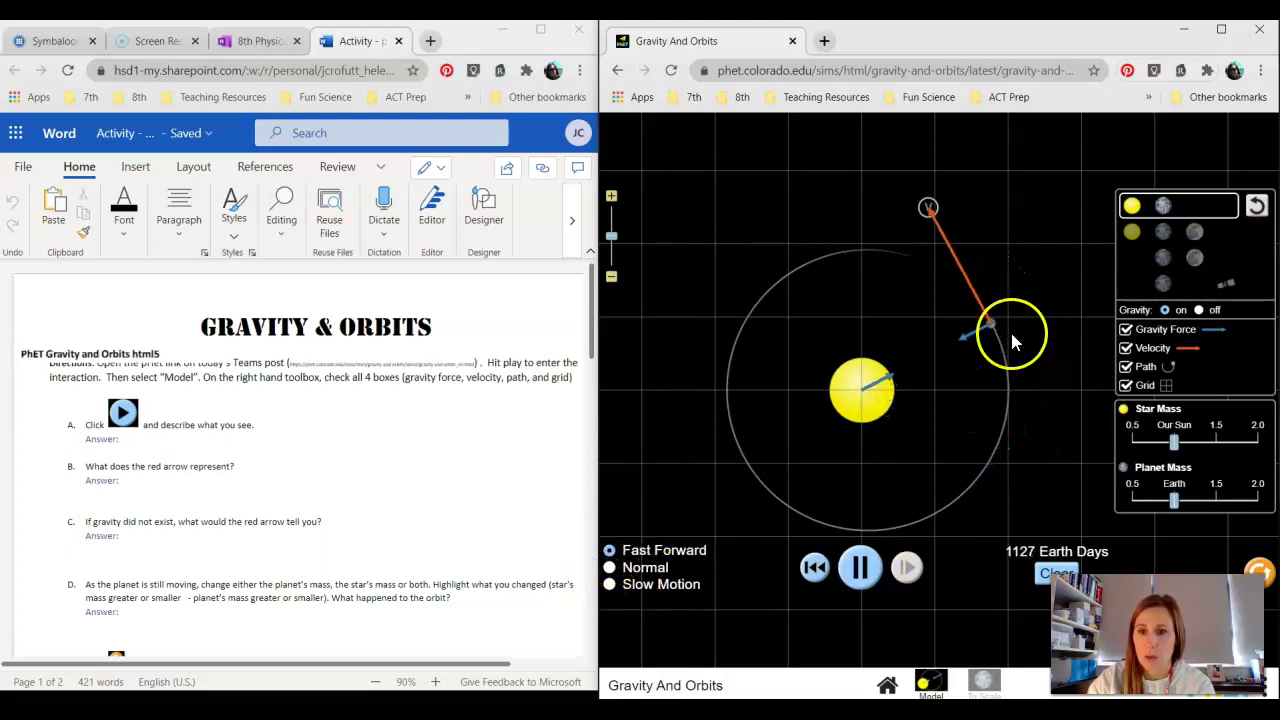
left_click(1199, 310)
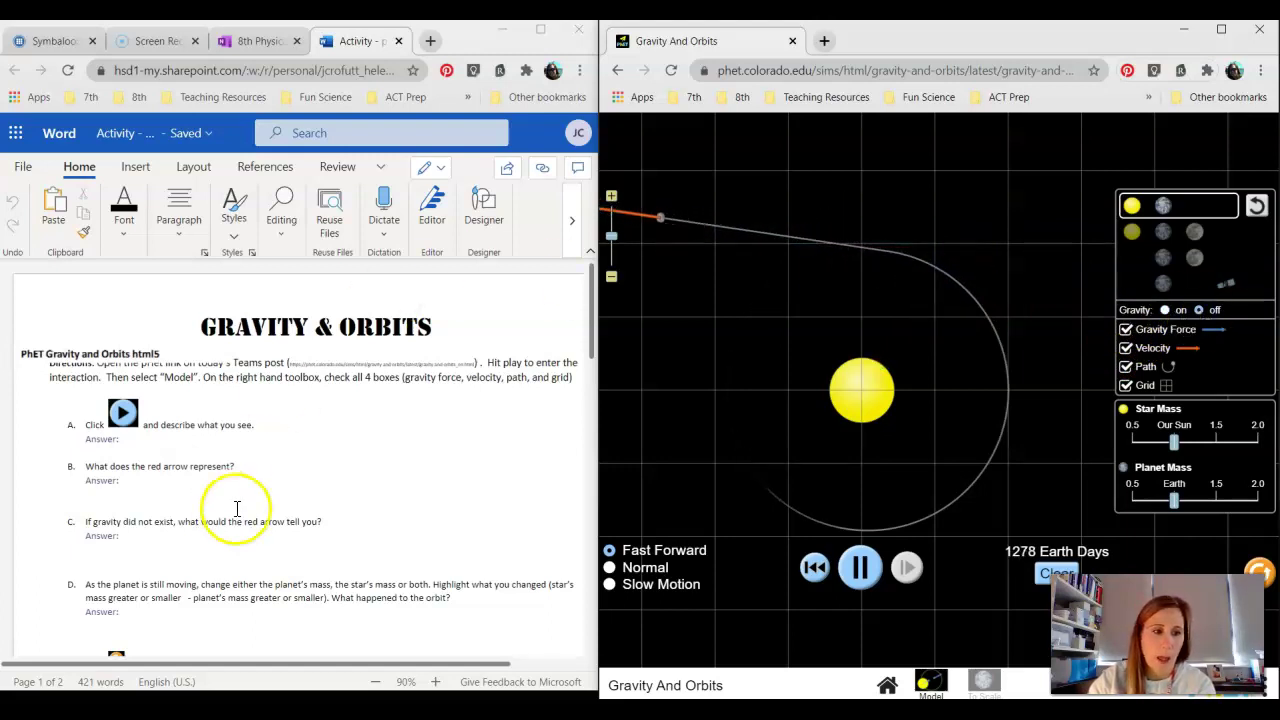
Step: Reset All to bring the planet back beside the star at 0 Earth Days
scroll(215, 512, "down", 3)
left_click(193, 497)
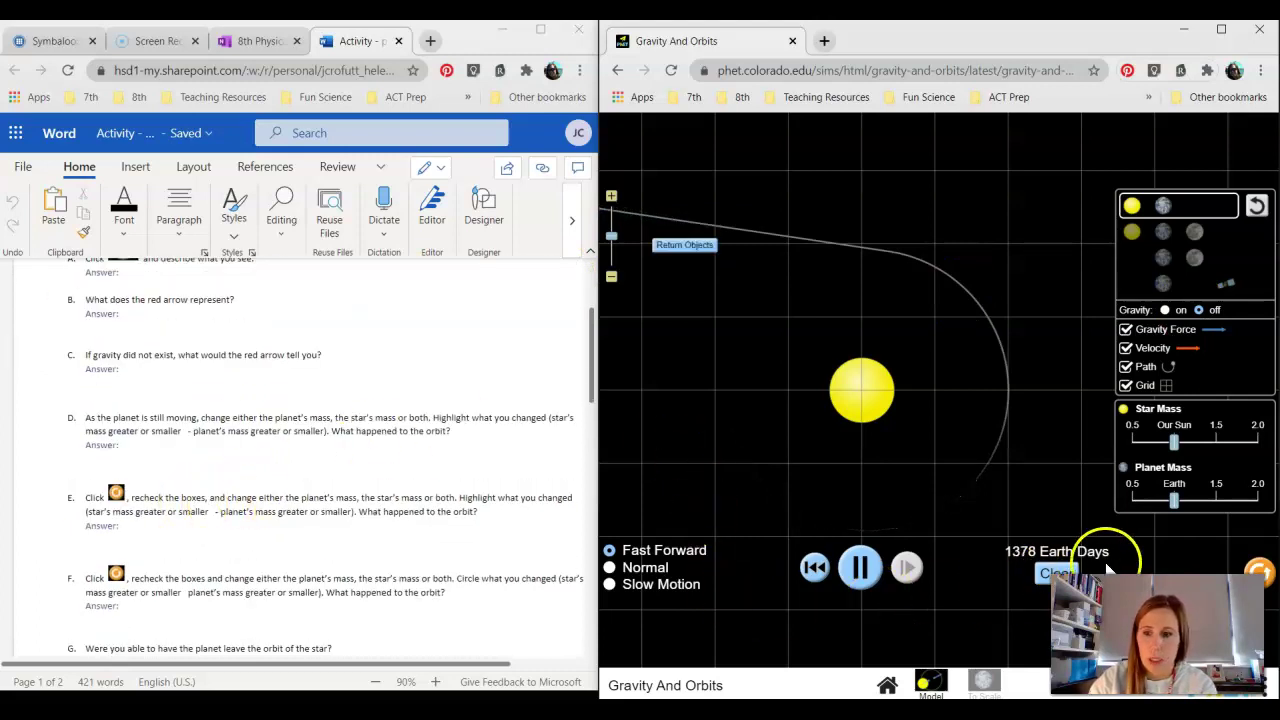
left_click(1264, 572)
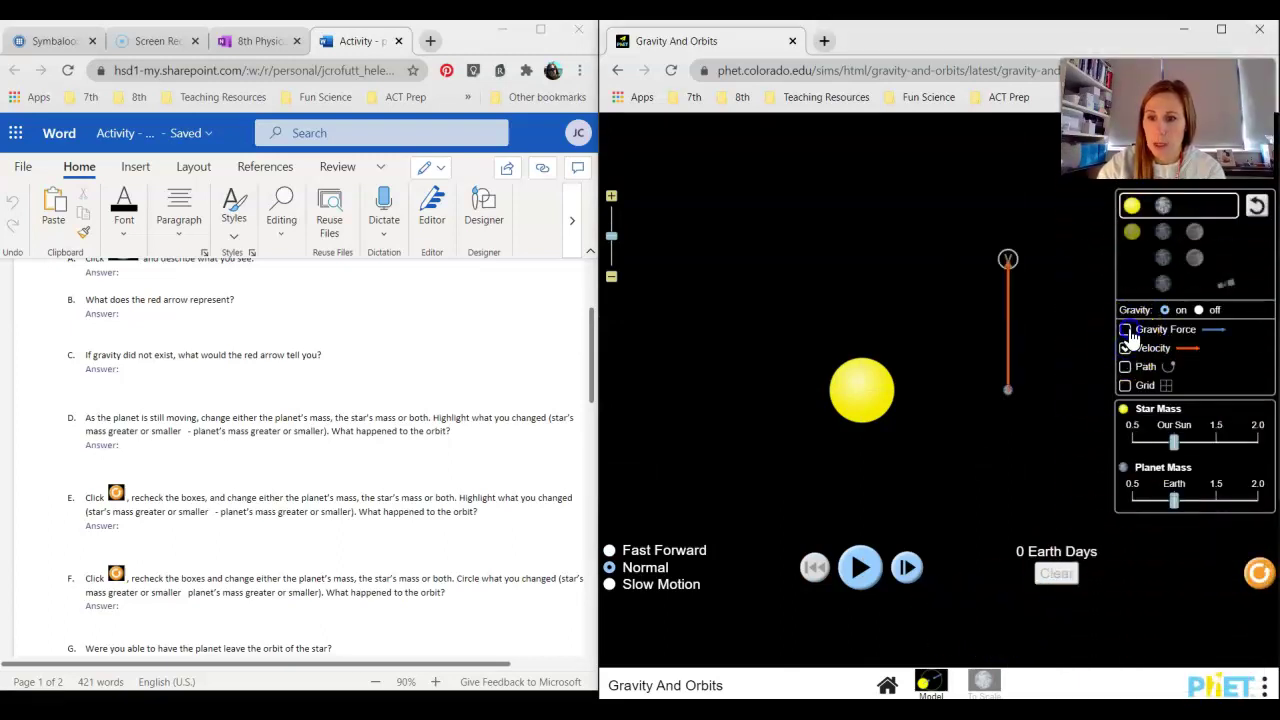
Step: Reset again, turn force, velocity, path and grid back on, and start the orbit
left_click(1126, 387)
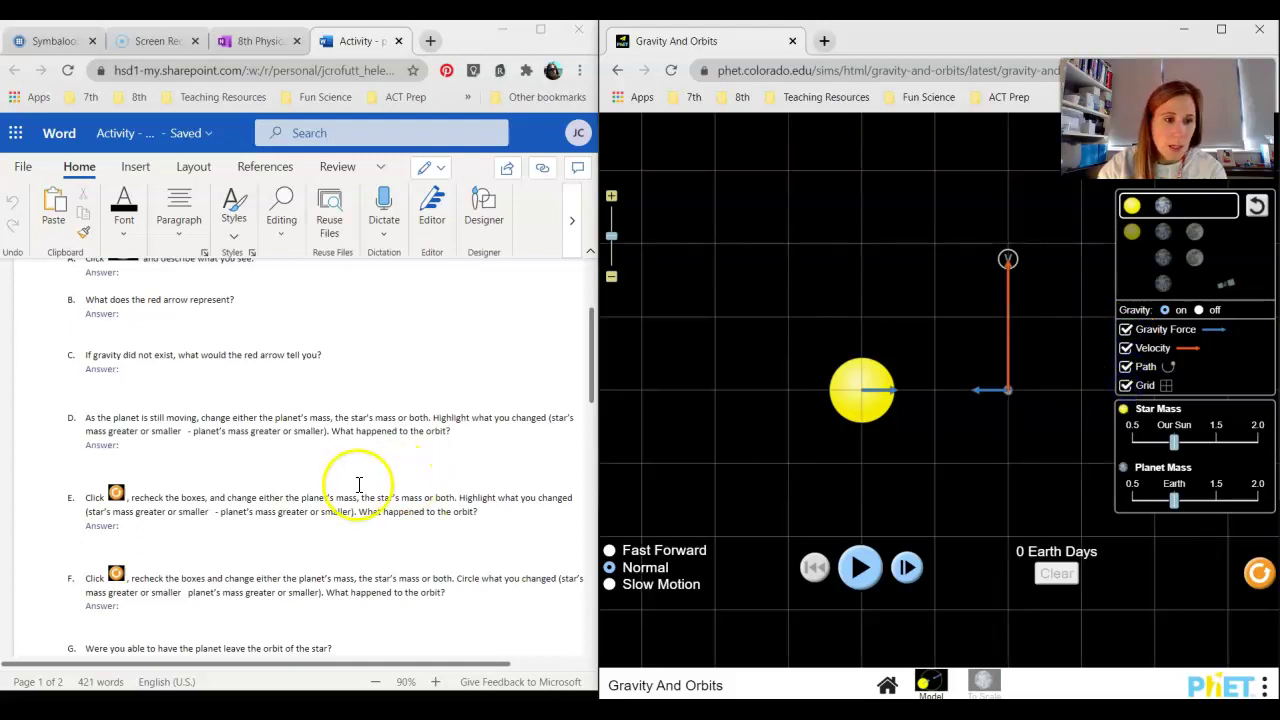
left_click(1257, 576)
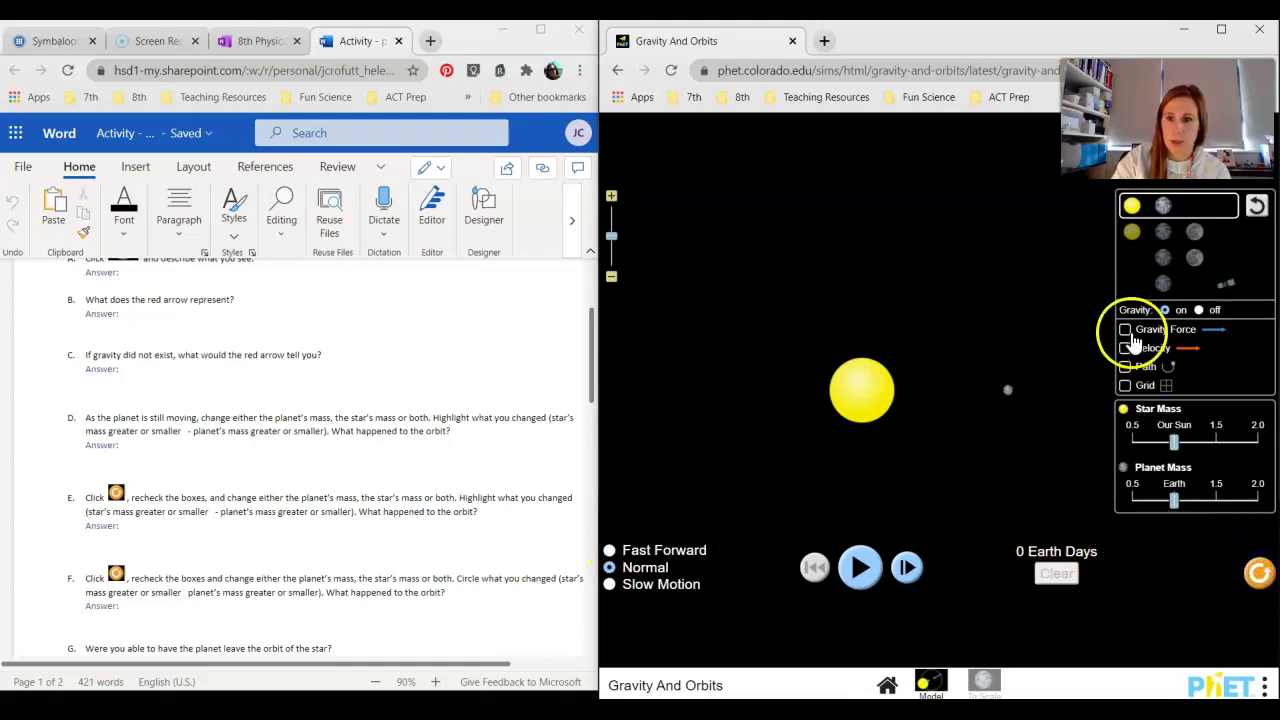
left_click(1126, 387)
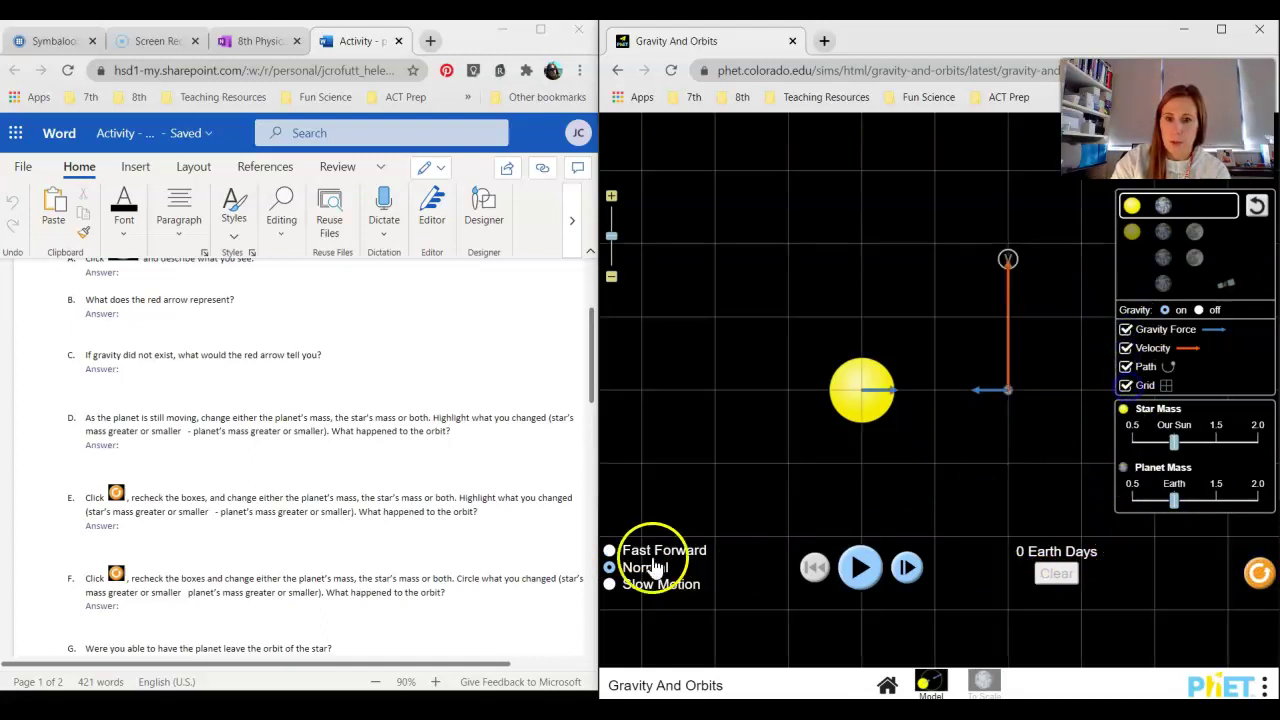
left_click(858, 570)
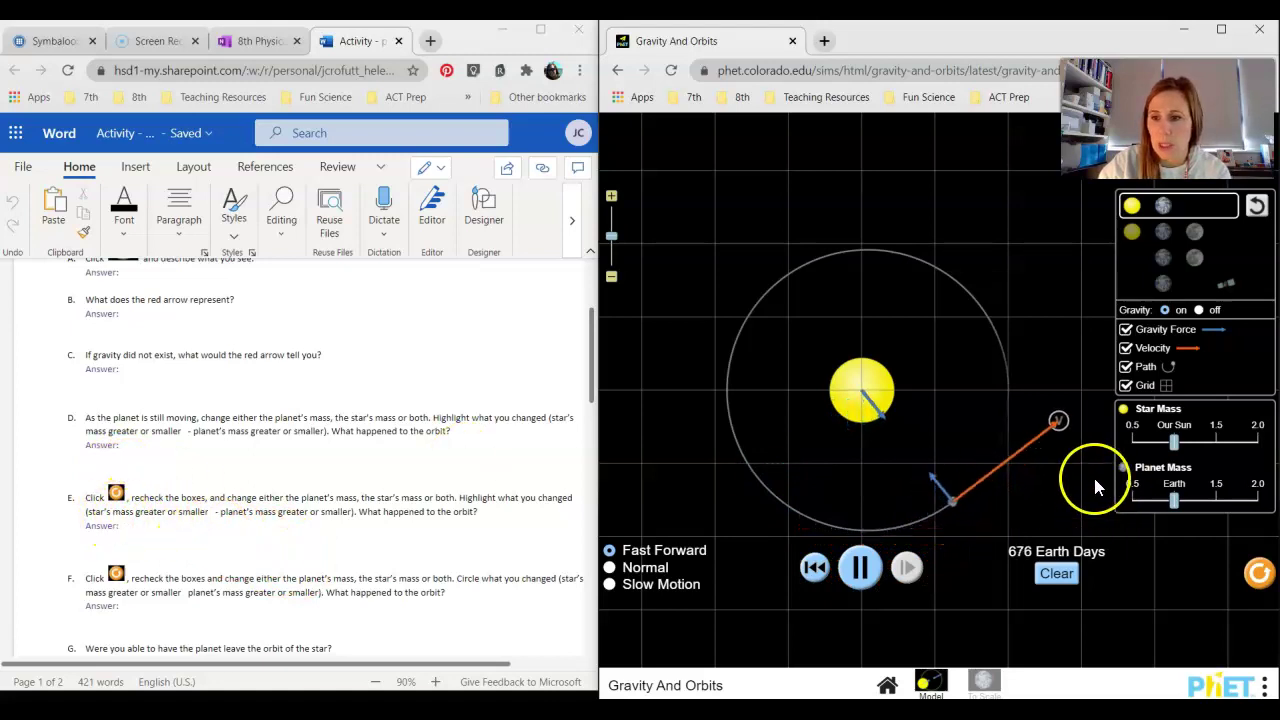
Step: Raise the star mass to 2.0, then highlight "star's mass greater" in question E yellow
left_click_drag(1174, 442, 1262, 446)
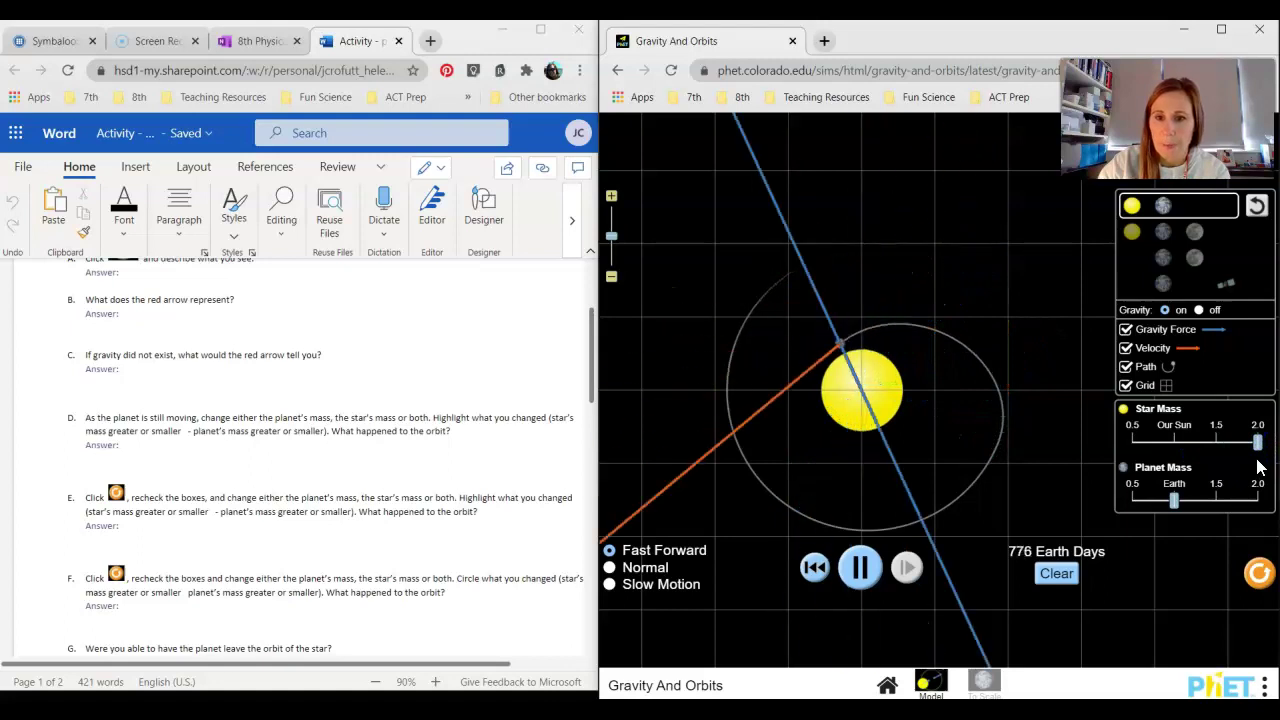
left_click(784, 378)
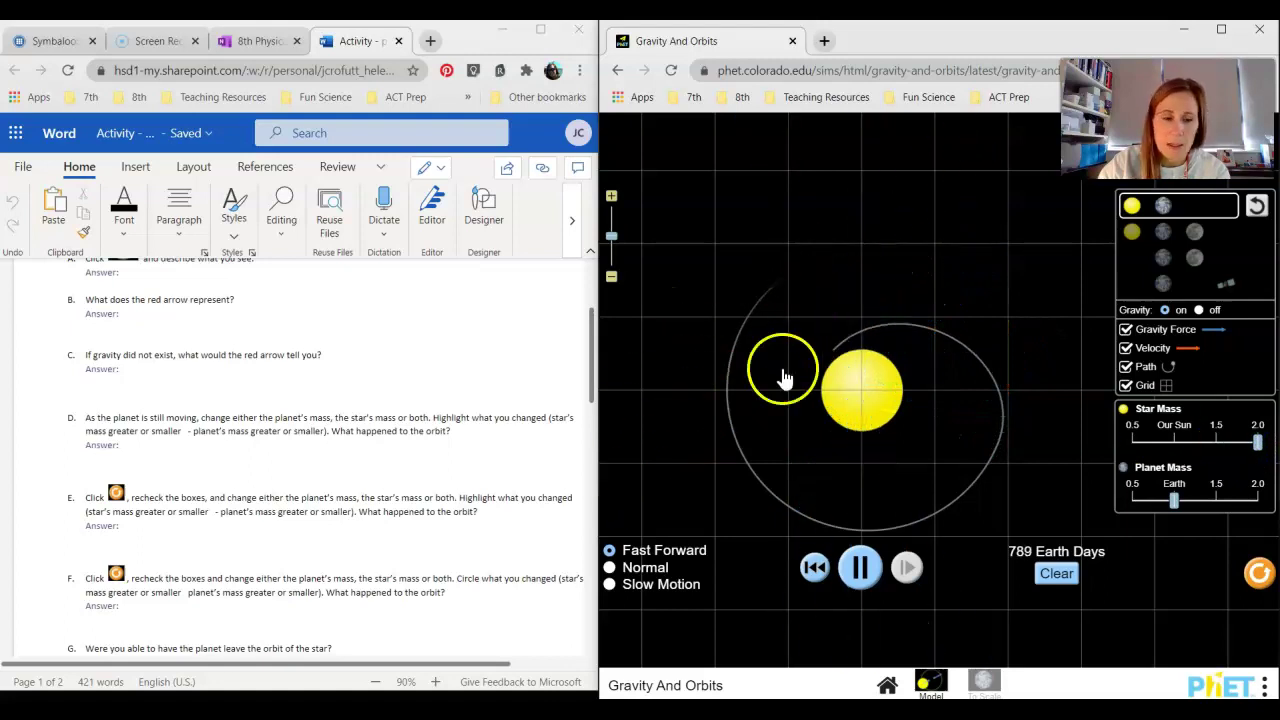
left_click(90, 513)
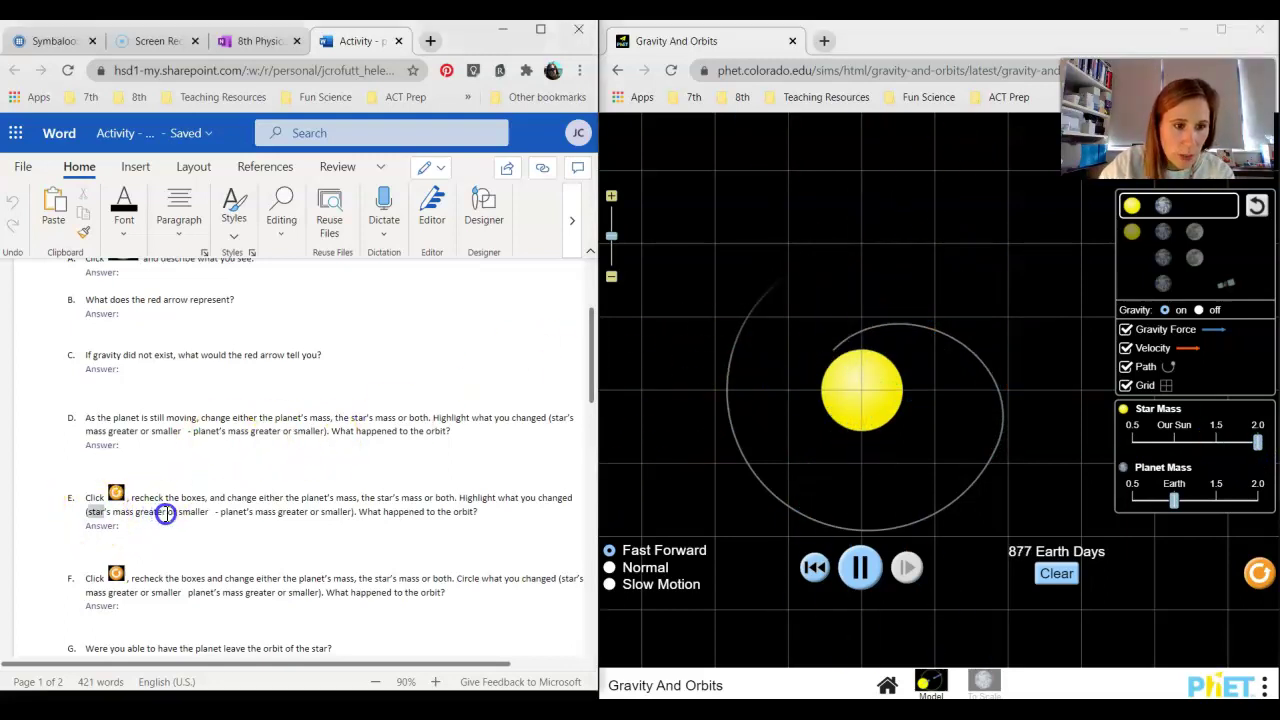
left_click_drag(166, 513, 157, 514)
left_click(121, 528)
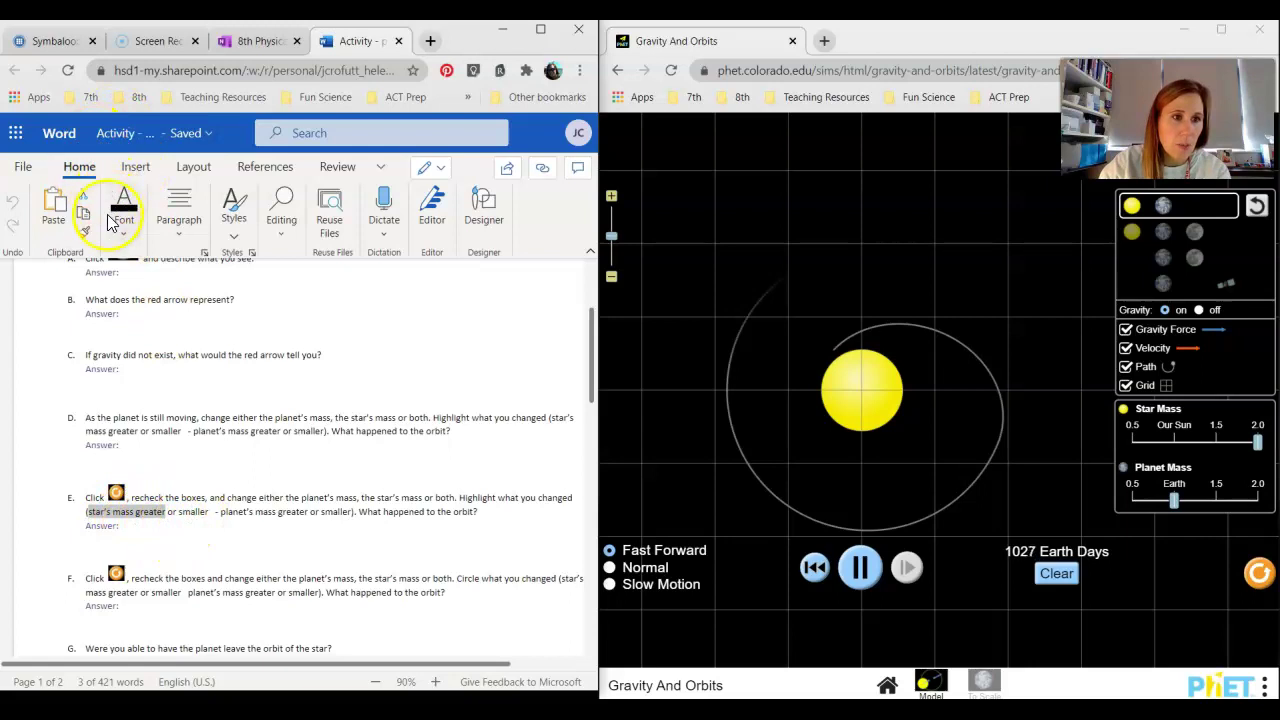
double_click(529, 46)
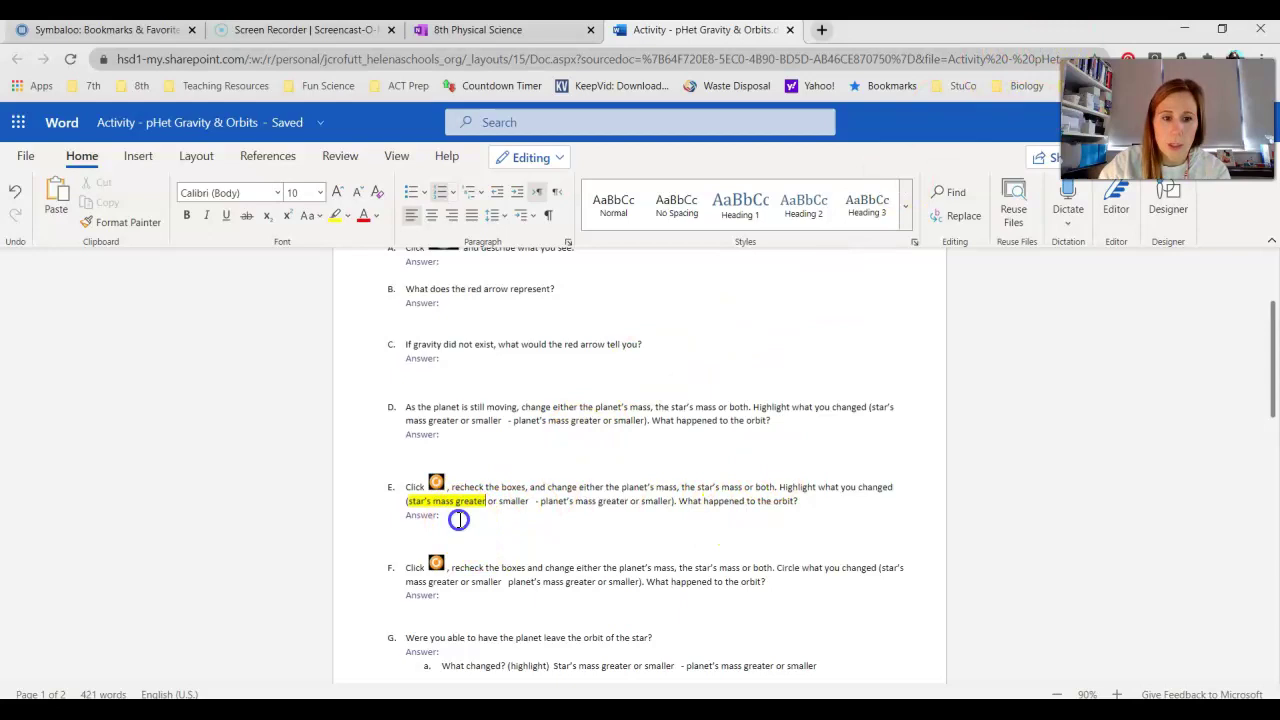
left_click(1220, 36)
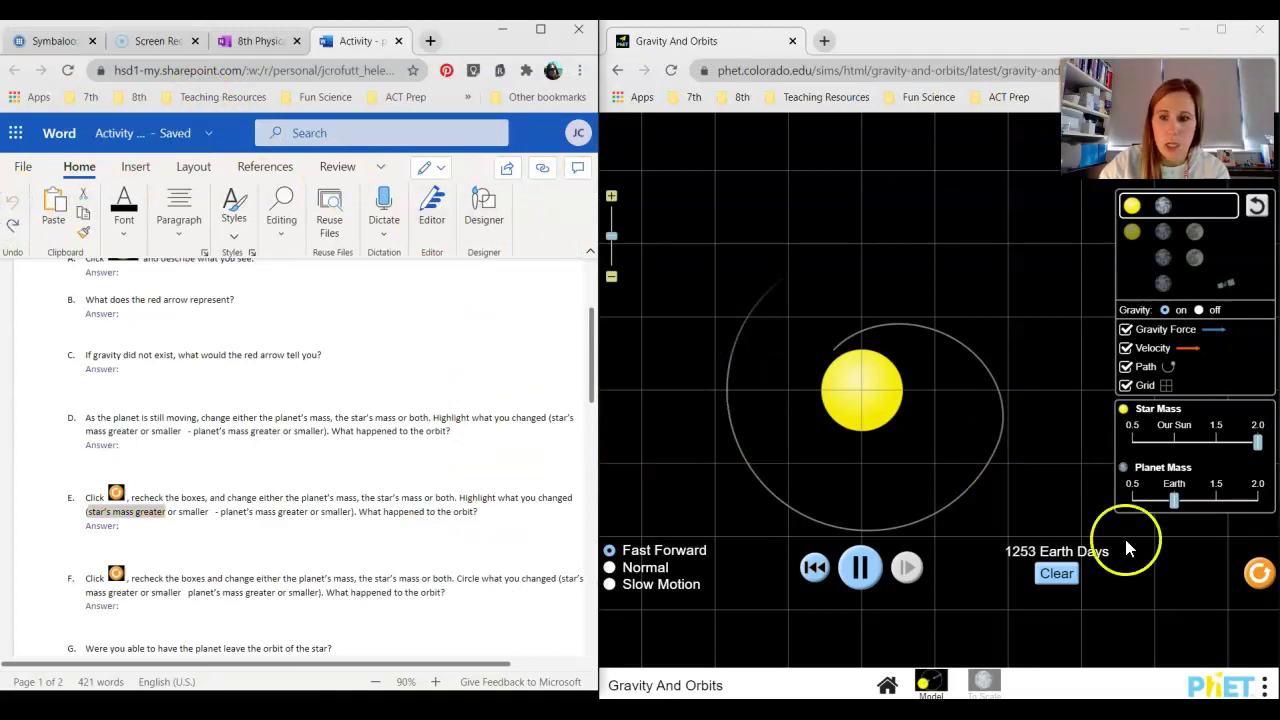
Step: Reset to Our Sun mass, re-enable all displays and run the orbit at Fast Forward
left_click(1262, 582)
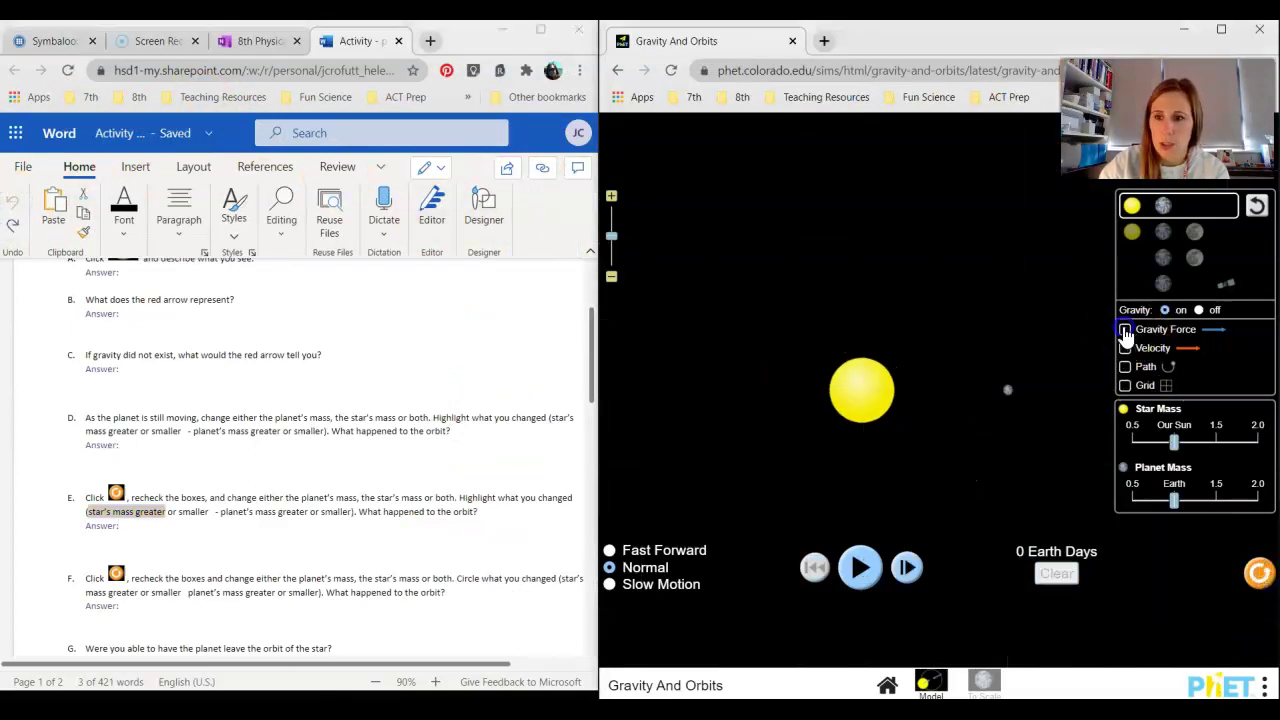
left_click(1125, 386)
left_click(860, 566)
left_click(665, 550)
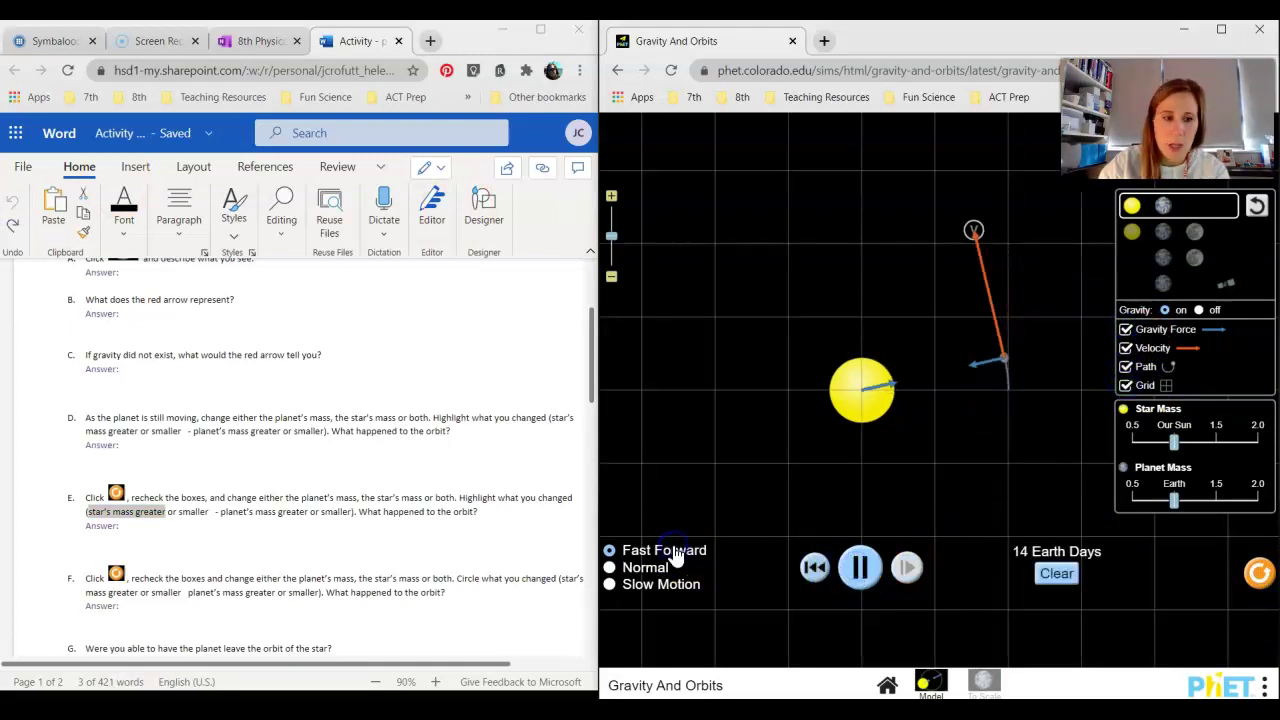
Step: Deselect question E's text and scroll down the worksheet while the orbit widens
scroll(160, 450, "down", 3)
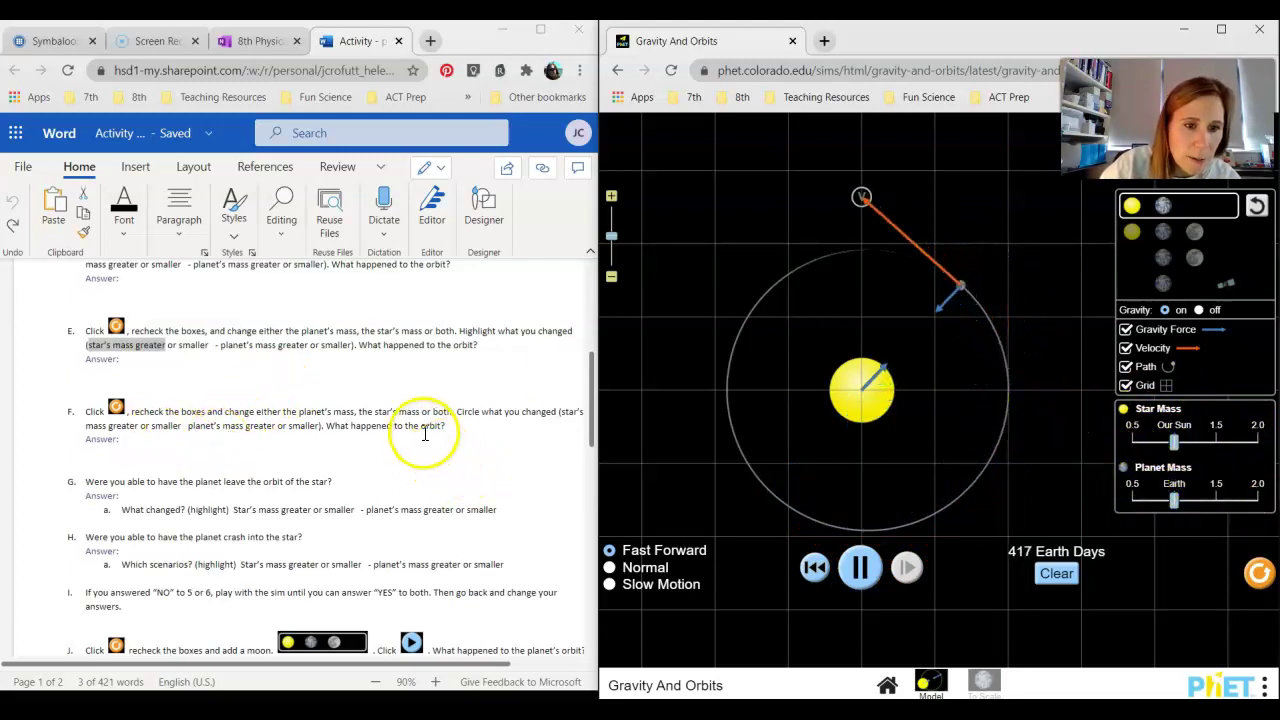
left_click(138, 434)
scroll(169, 497, "down", 1)
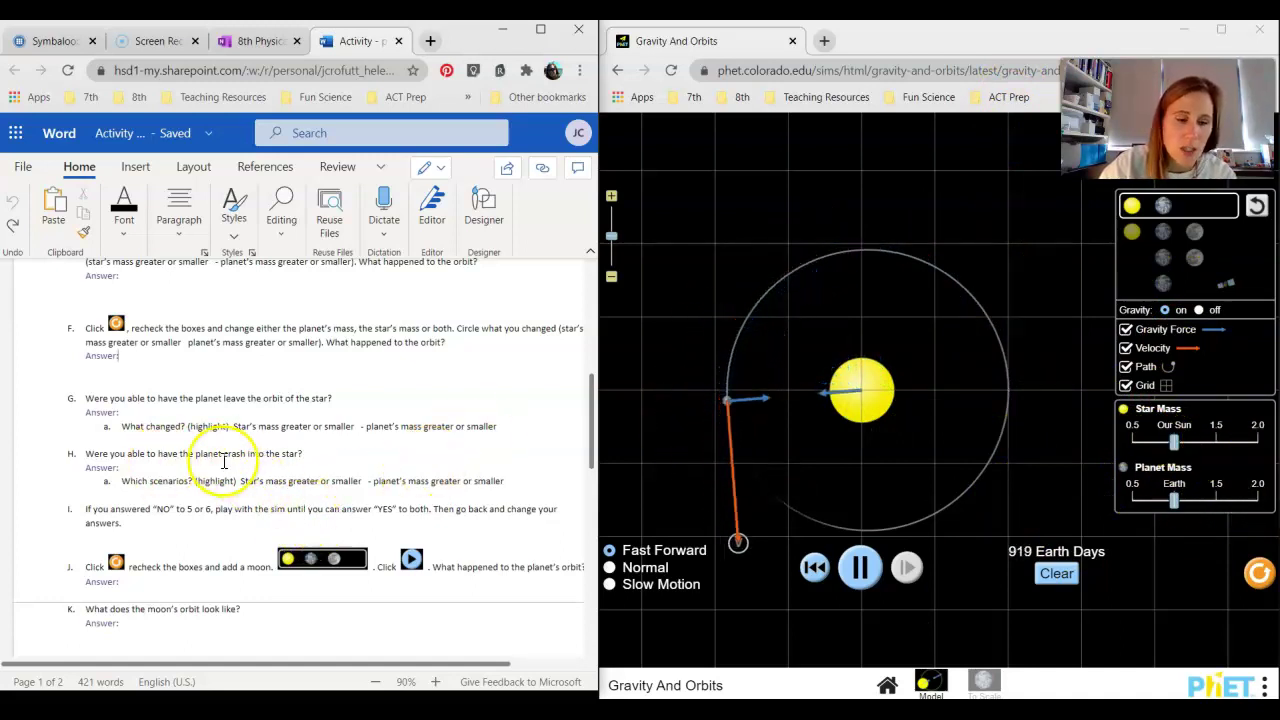
scroll(224, 462, "down", 2)
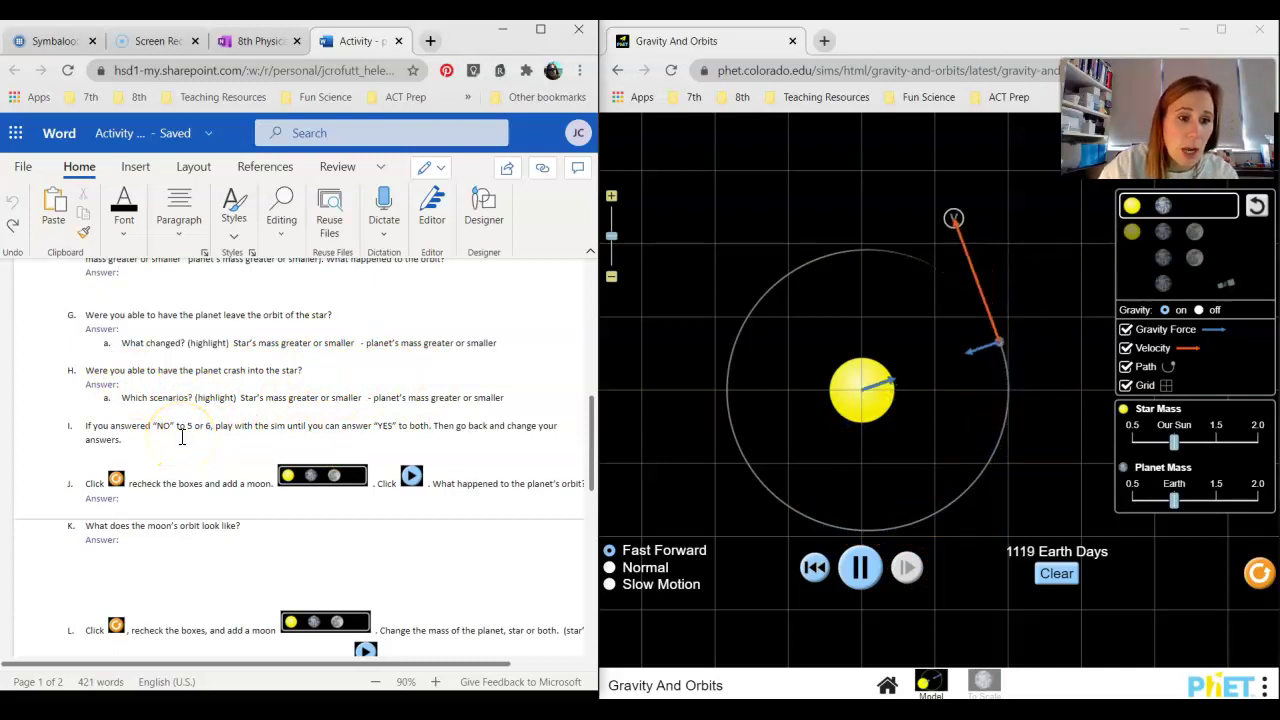
left_click(662, 378)
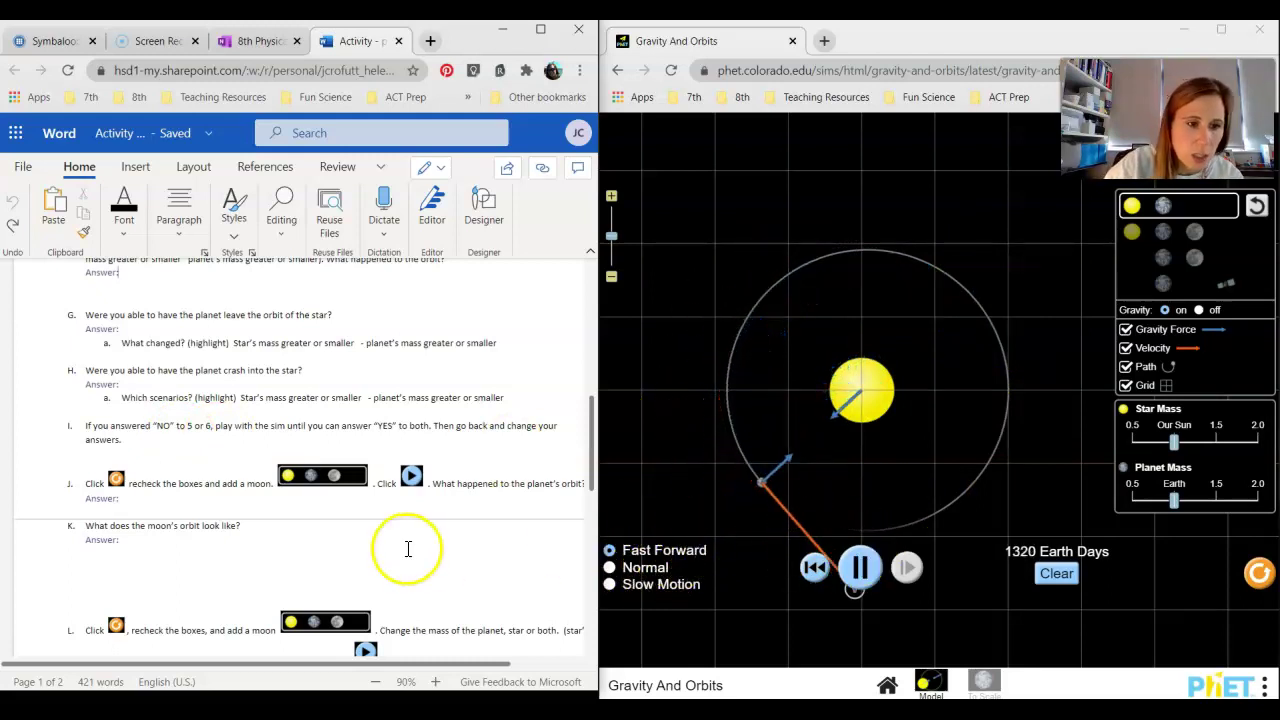
Step: Add a moon to the star and planet system and scroll down the worksheet
scroll(408, 542, "down", 2)
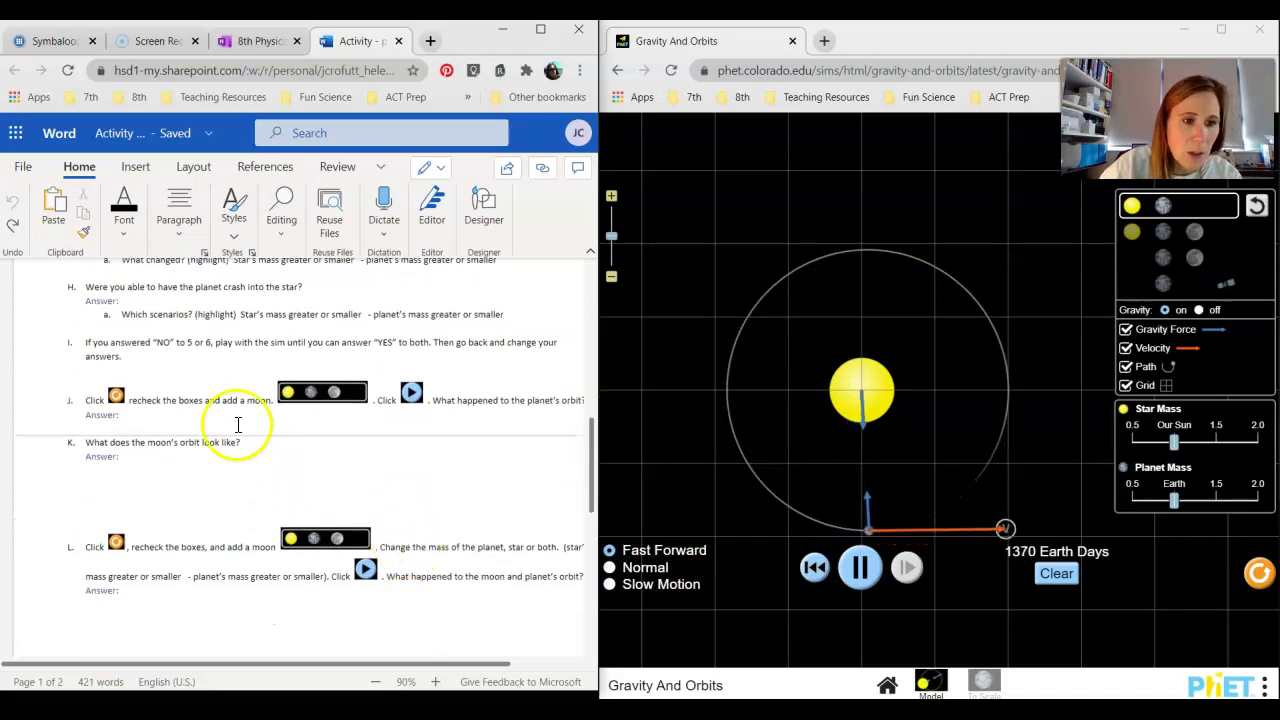
left_click(1206, 232)
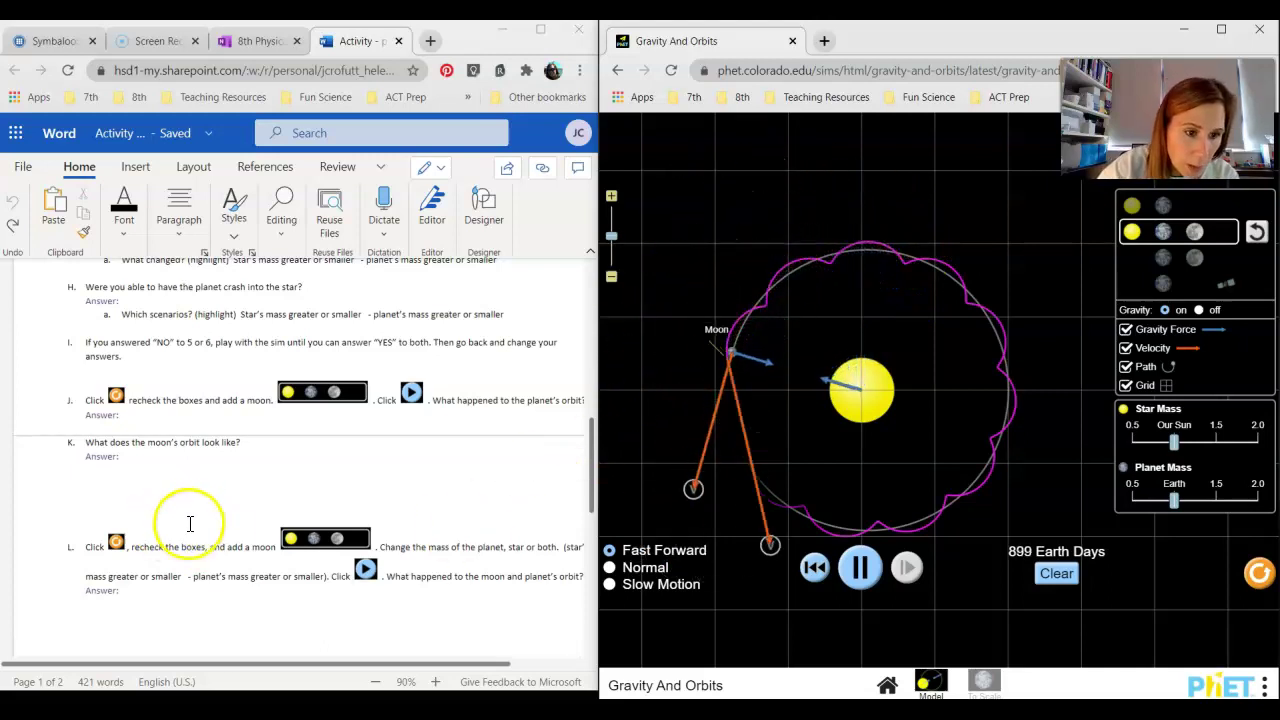
scroll(203, 527, "down", 2)
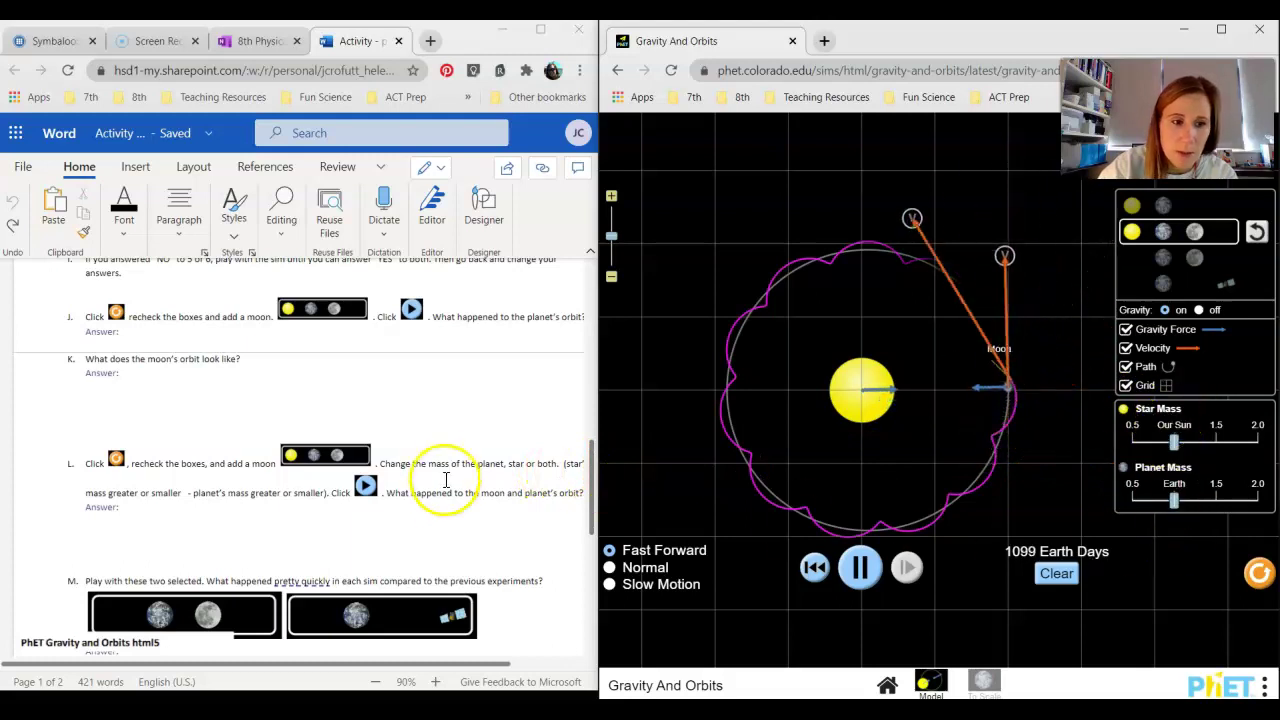
scroll(395, 495, "down", 2)
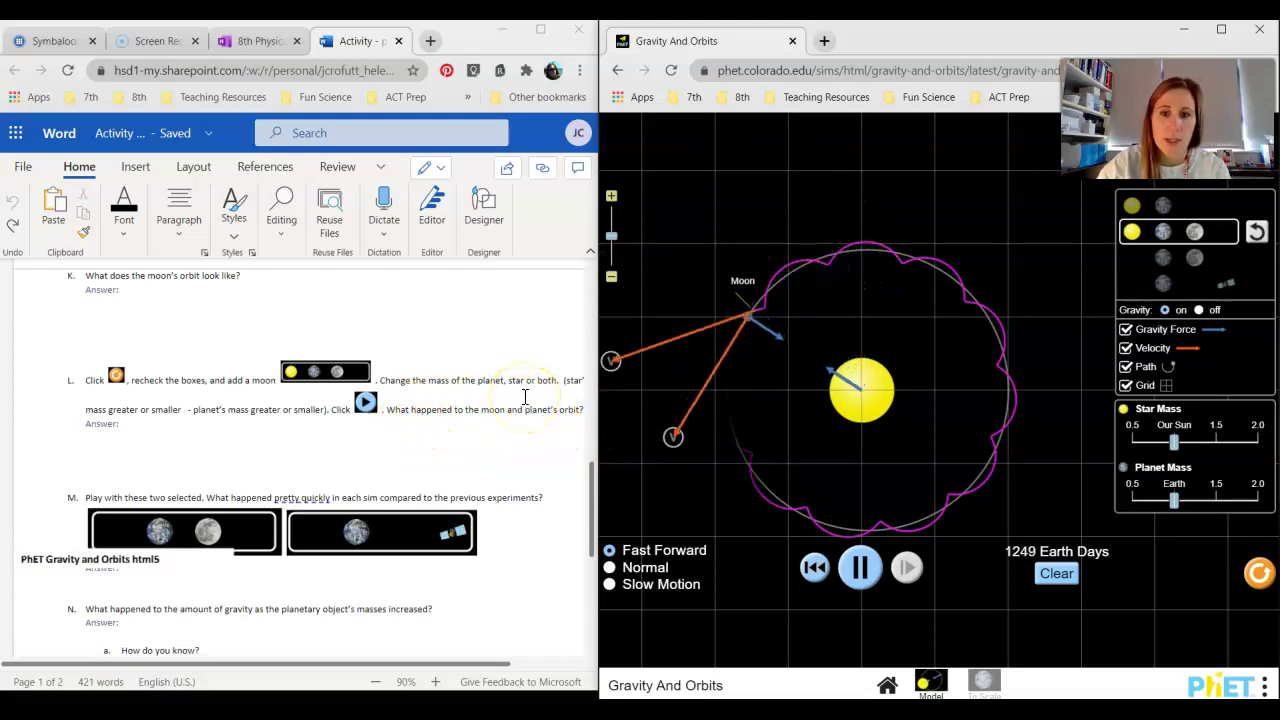
scroll(440, 450, "down", 4)
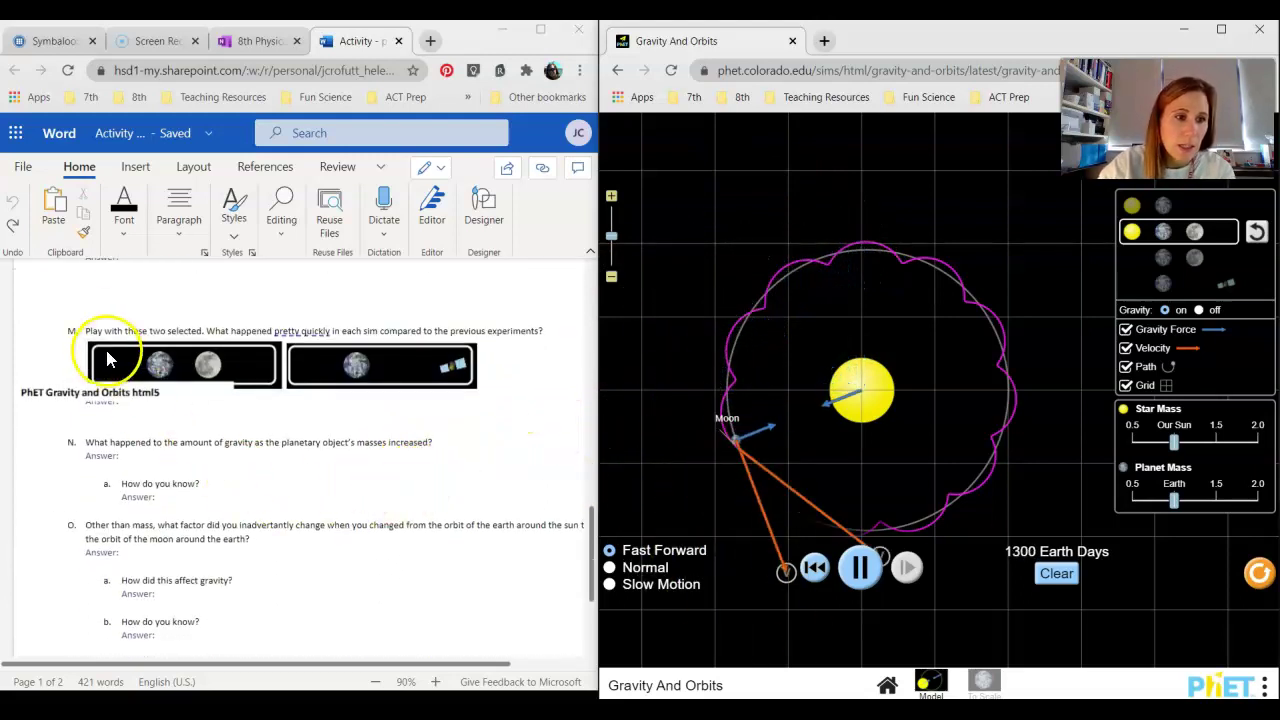
Step: Select the PhET Gravity and Orbits html5 label, then switch to the planet and moon preset
left_click(92, 400)
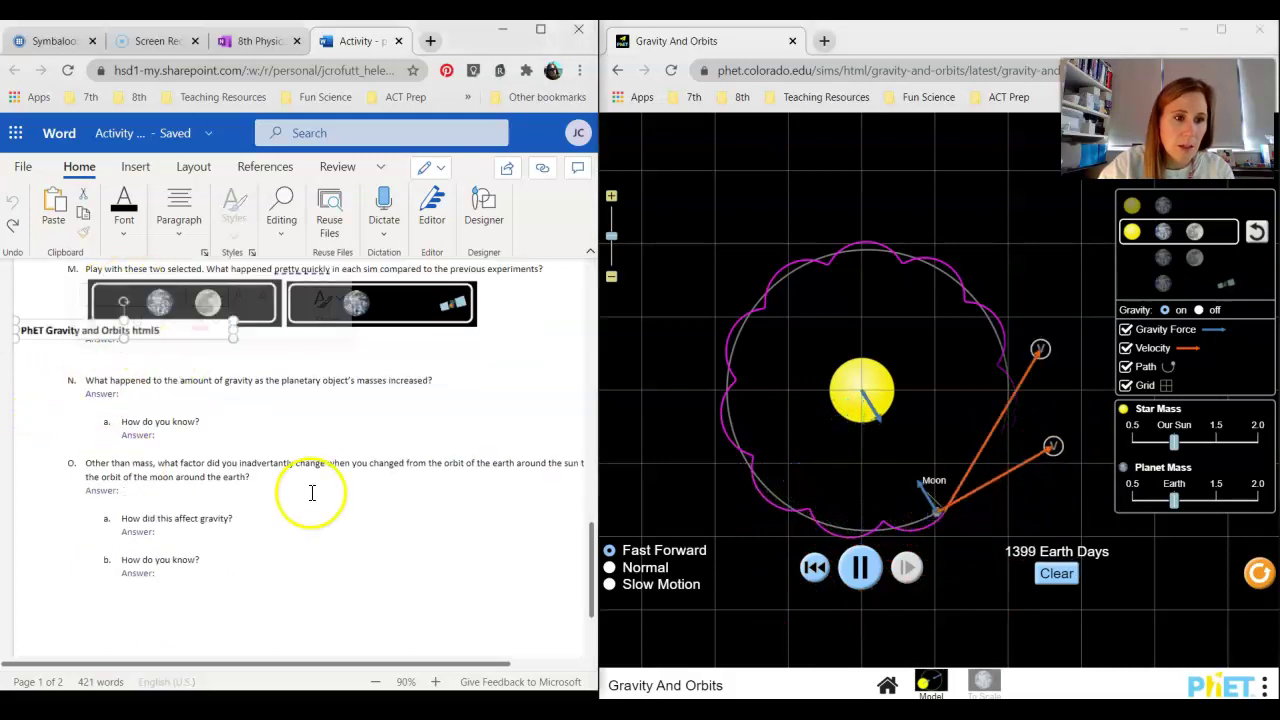
scroll(309, 491, "up", 6)
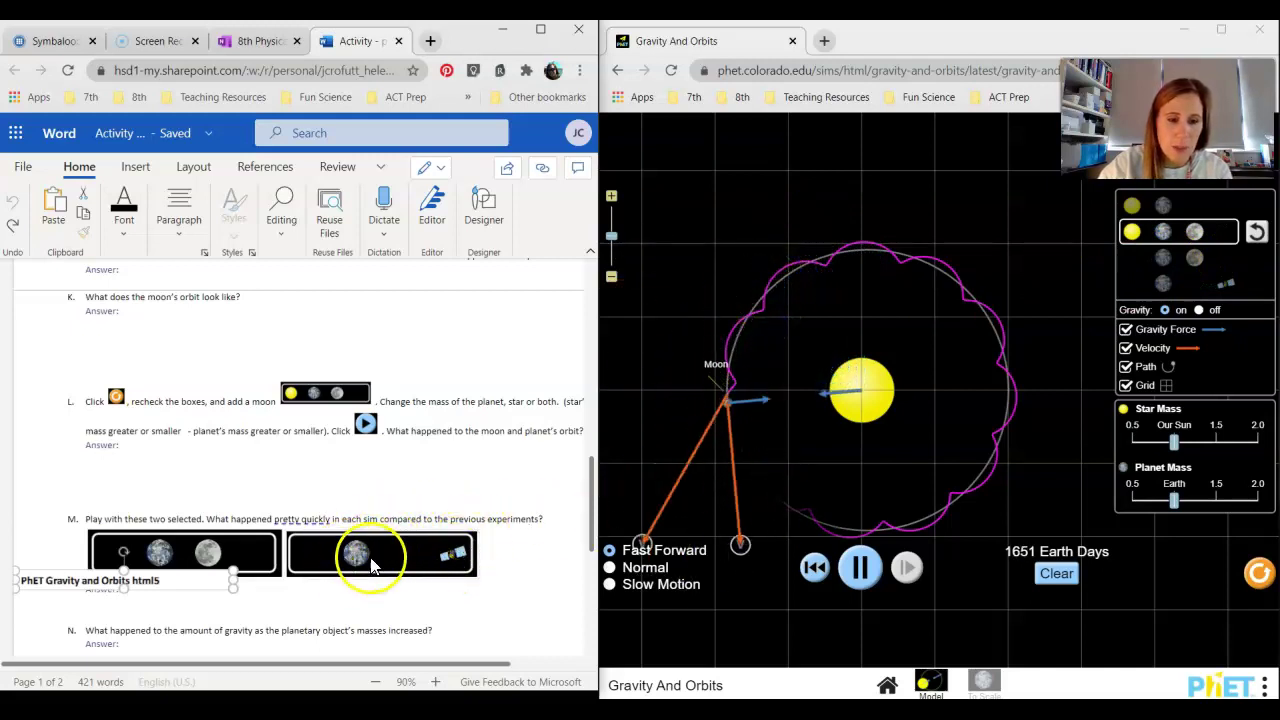
left_click(1172, 260)
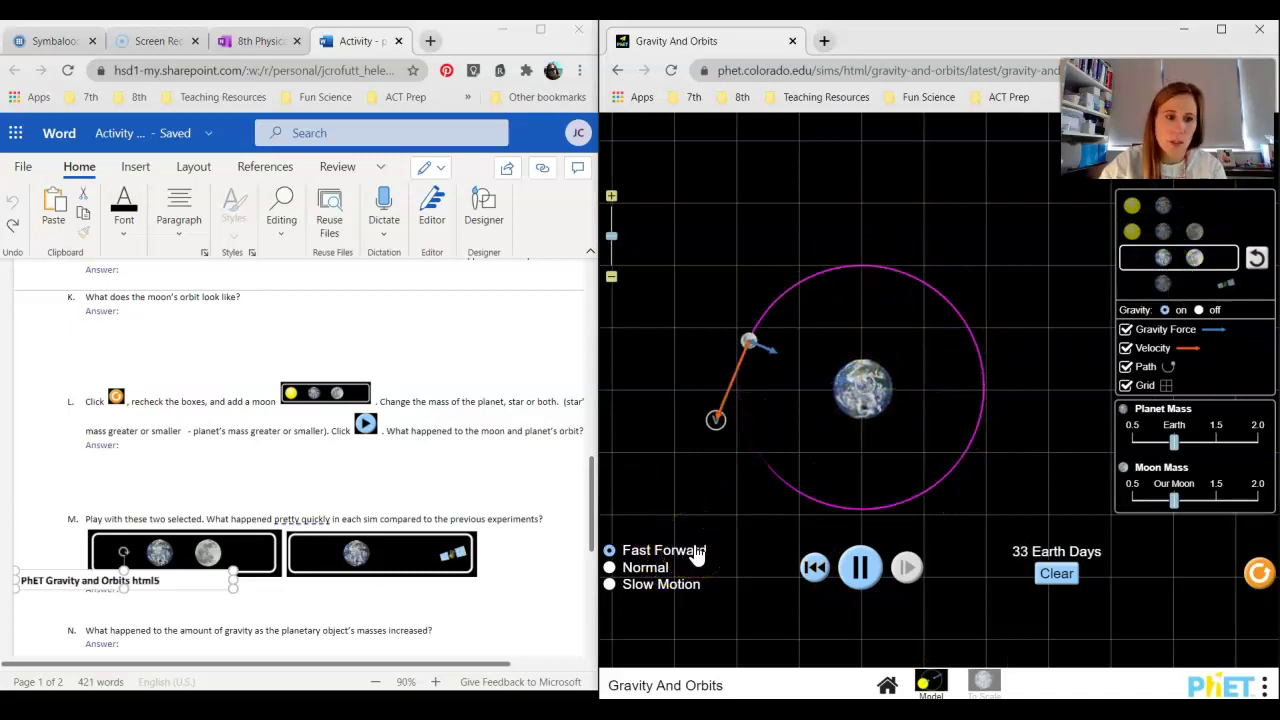
Step: Load the Earth and space station preset so the satellite circles Earth
scroll(266, 491, "down", 3)
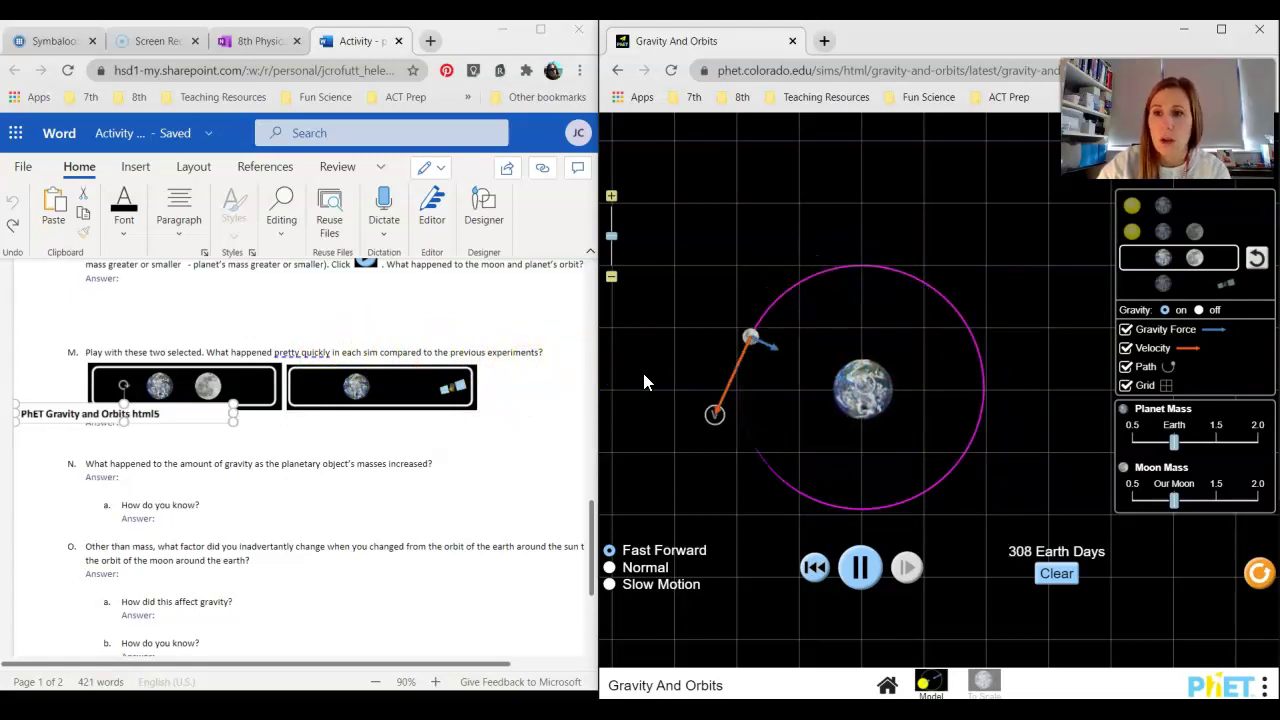
left_click(905, 317)
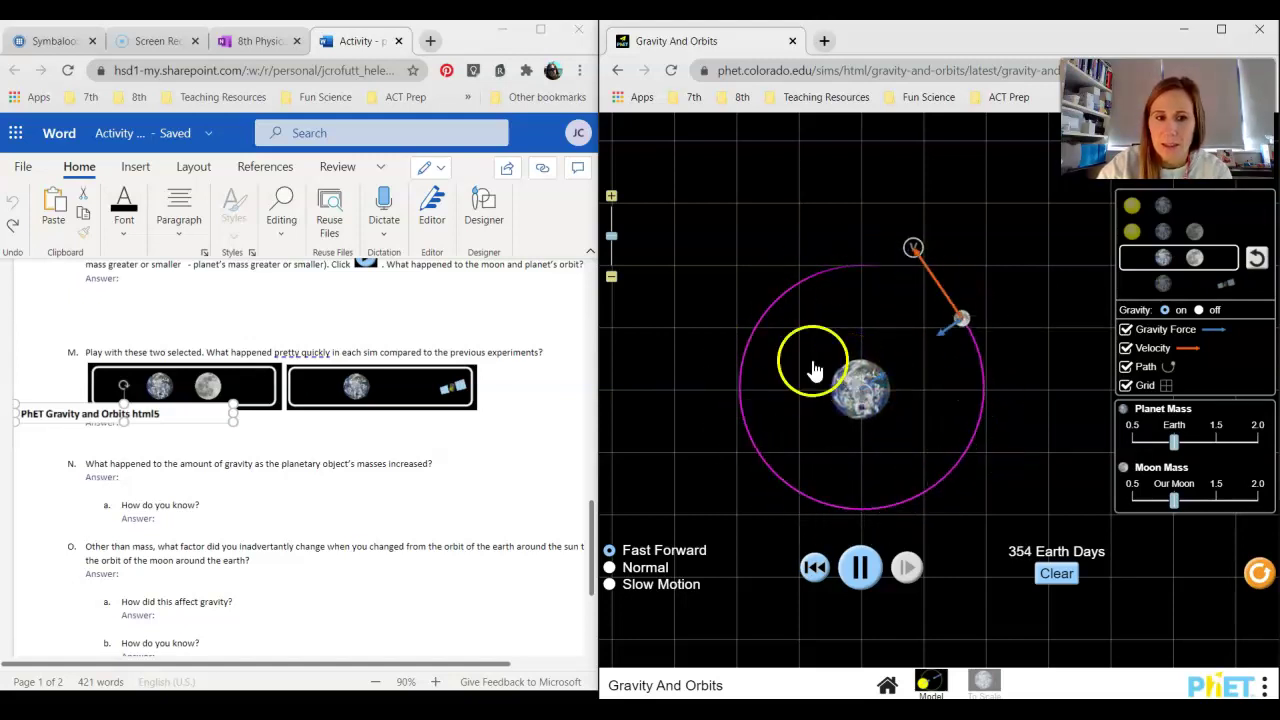
left_click(1163, 285)
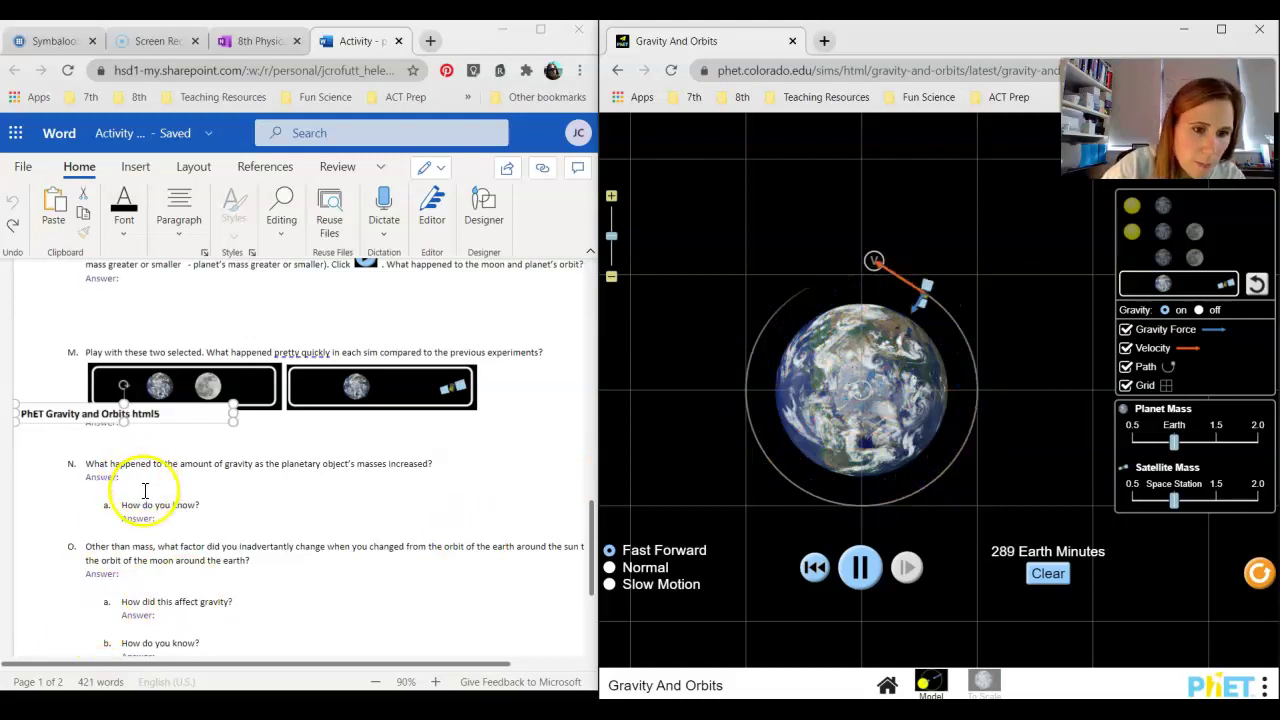
scroll(145, 480, "down", 1)
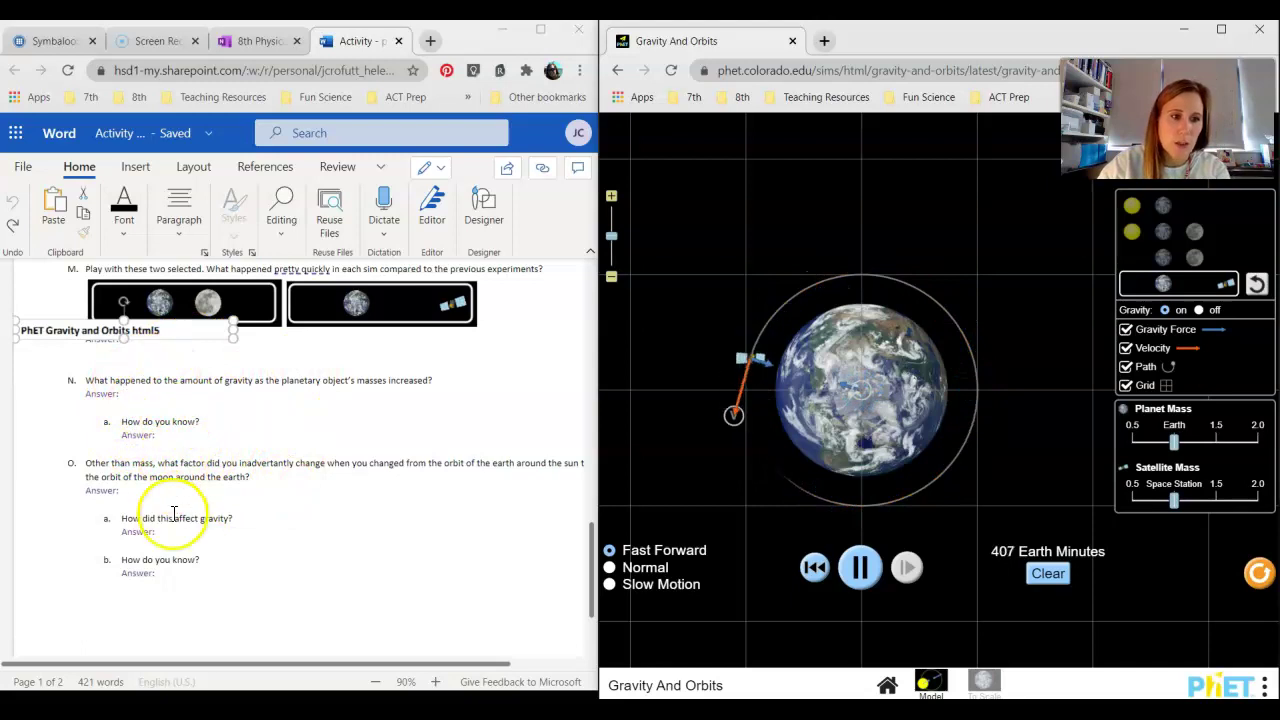
scroll(172, 510, "down", 2)
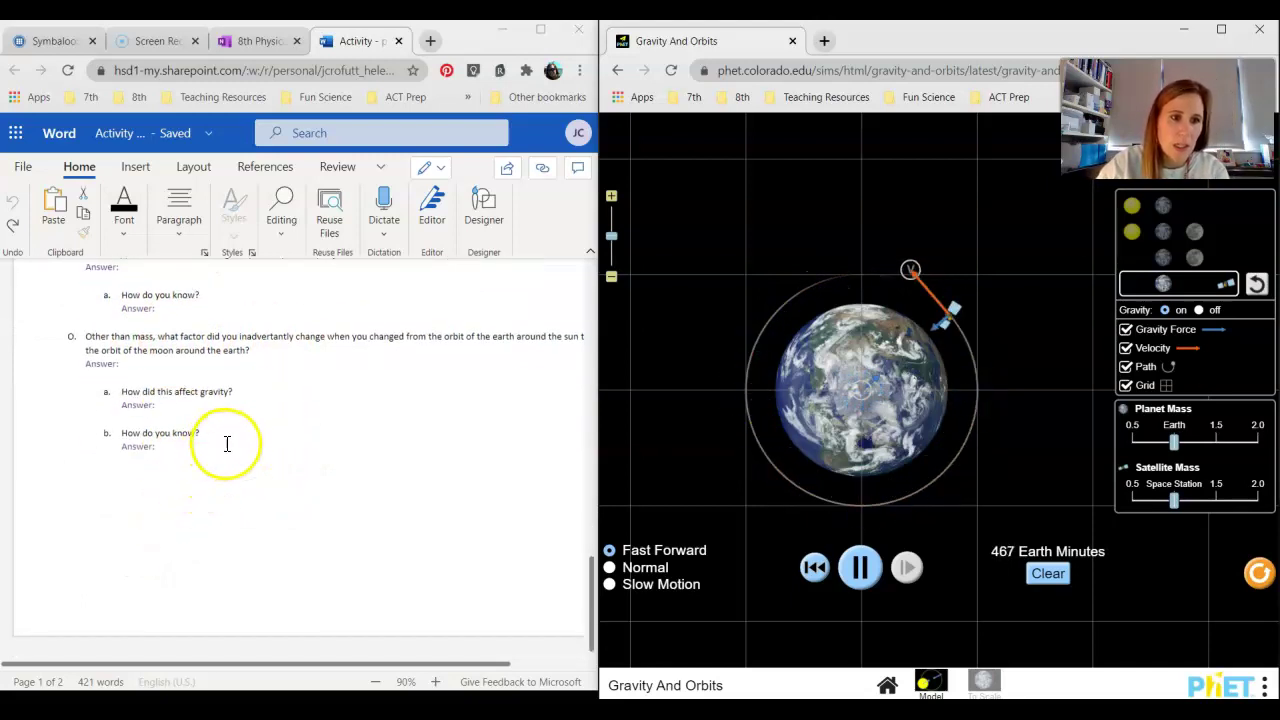
scroll(230, 445, "up", 8)
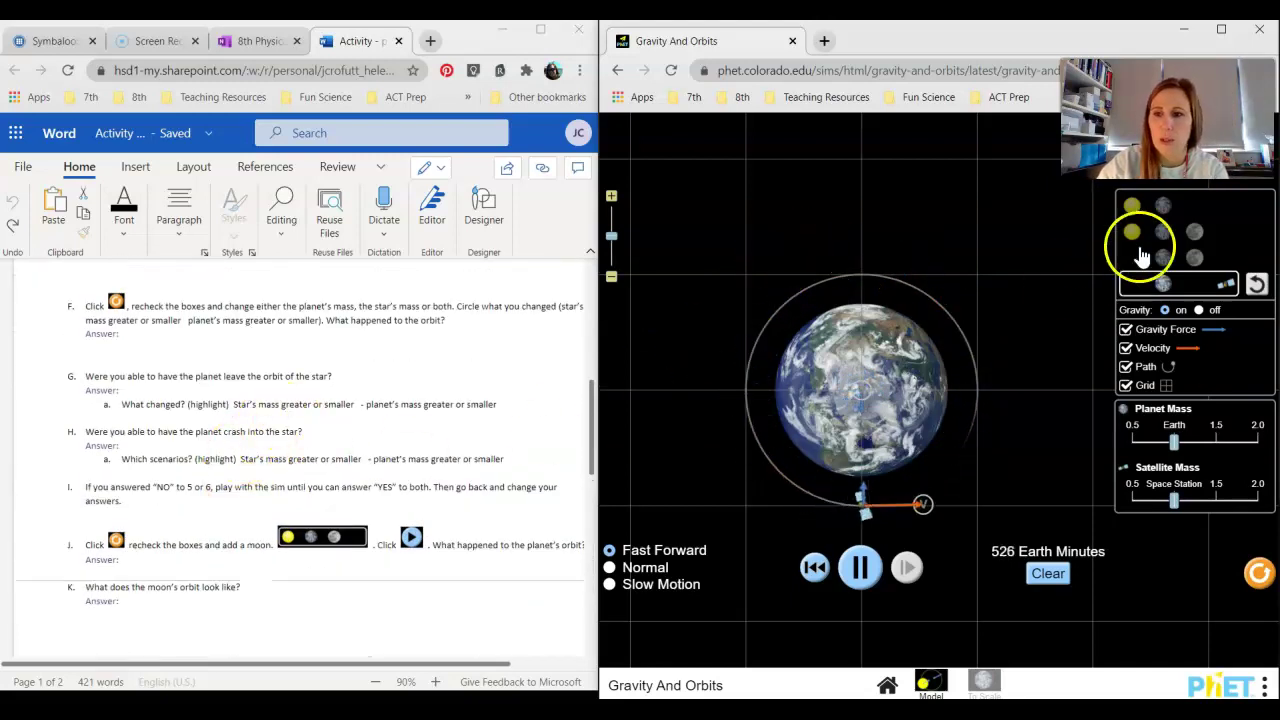
Step: Return to the star-planet preset, reset it, show the grid, and run at fast forward with planet mass 2.0
left_click(1155, 207)
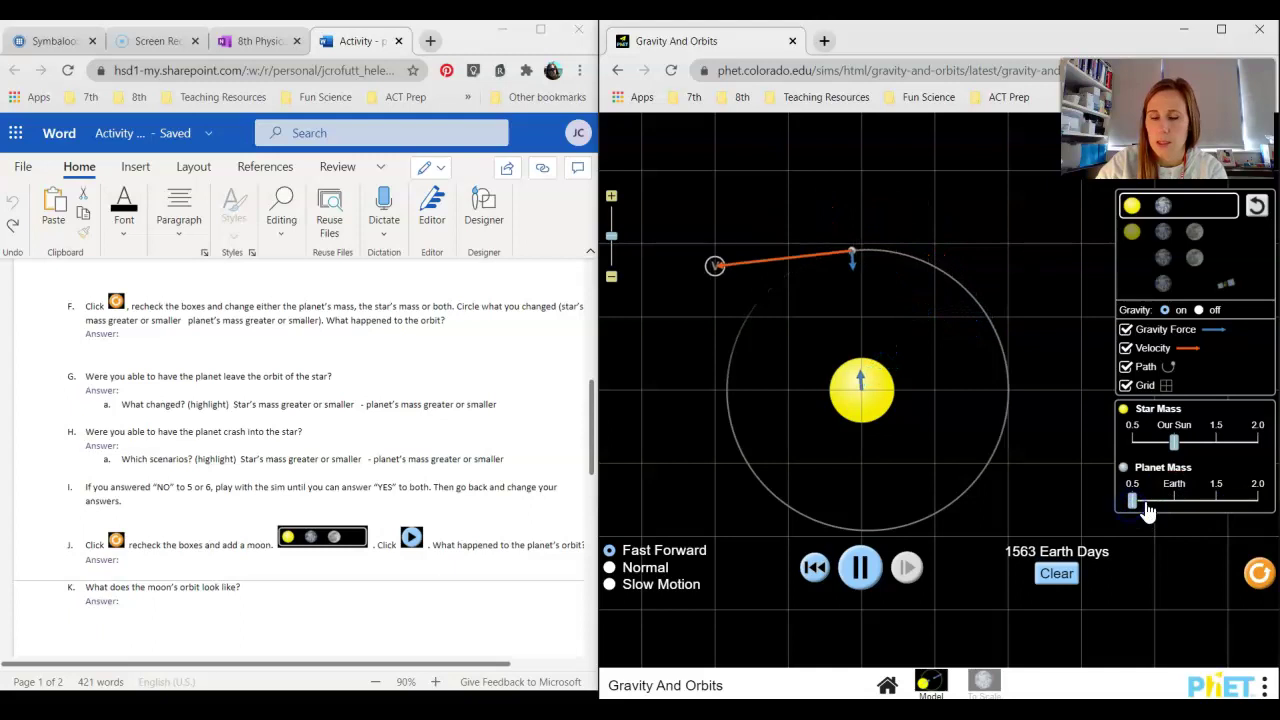
left_click_drag(1178, 440, 1065, 545)
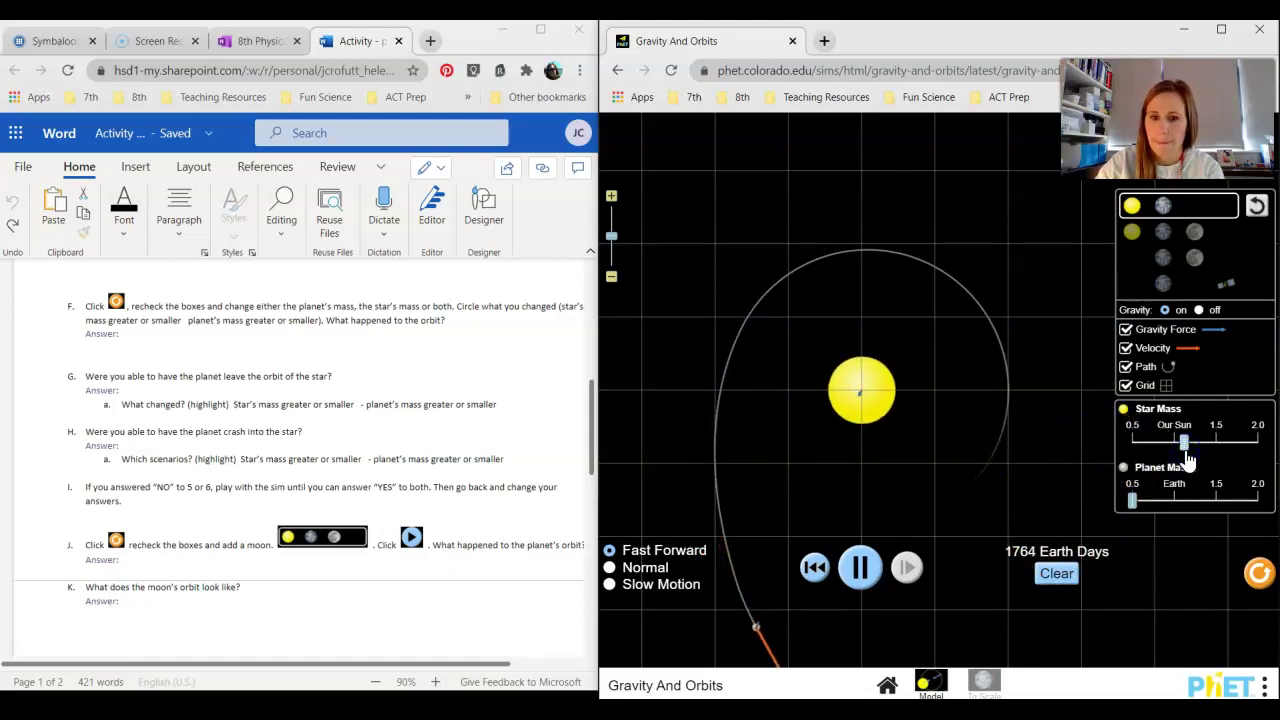
left_click(1259, 574)
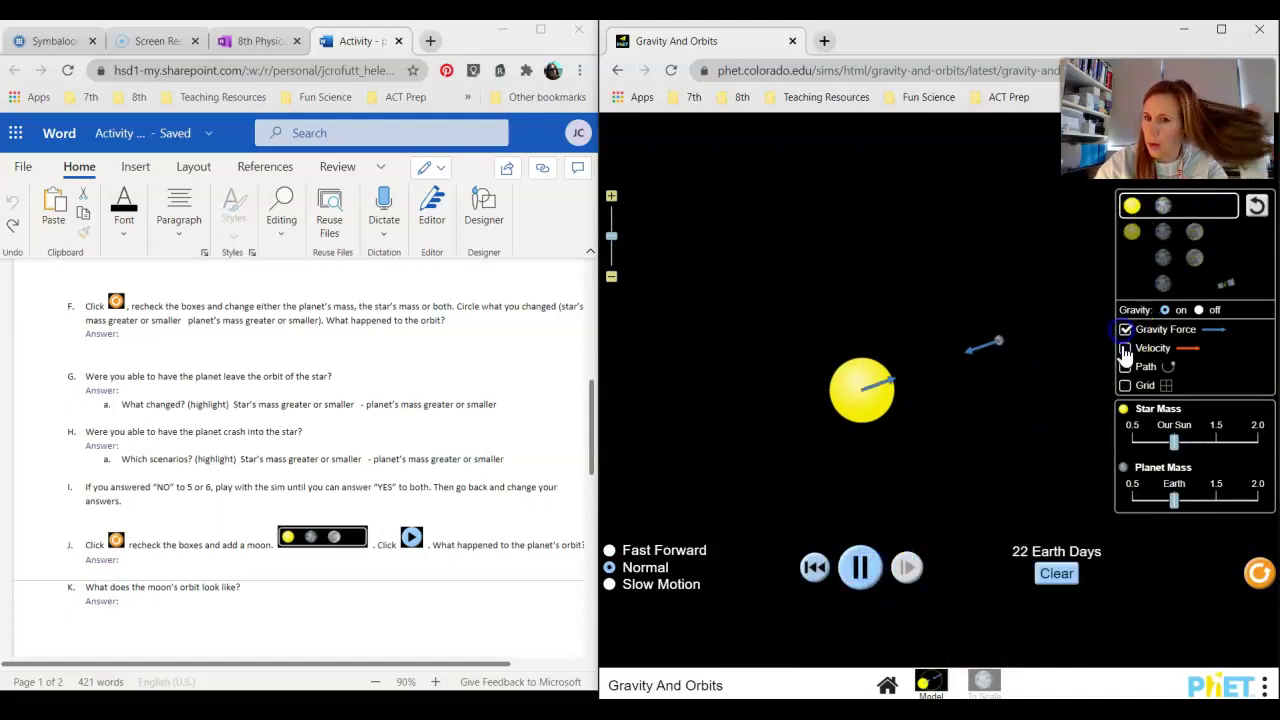
left_click(1125, 387)
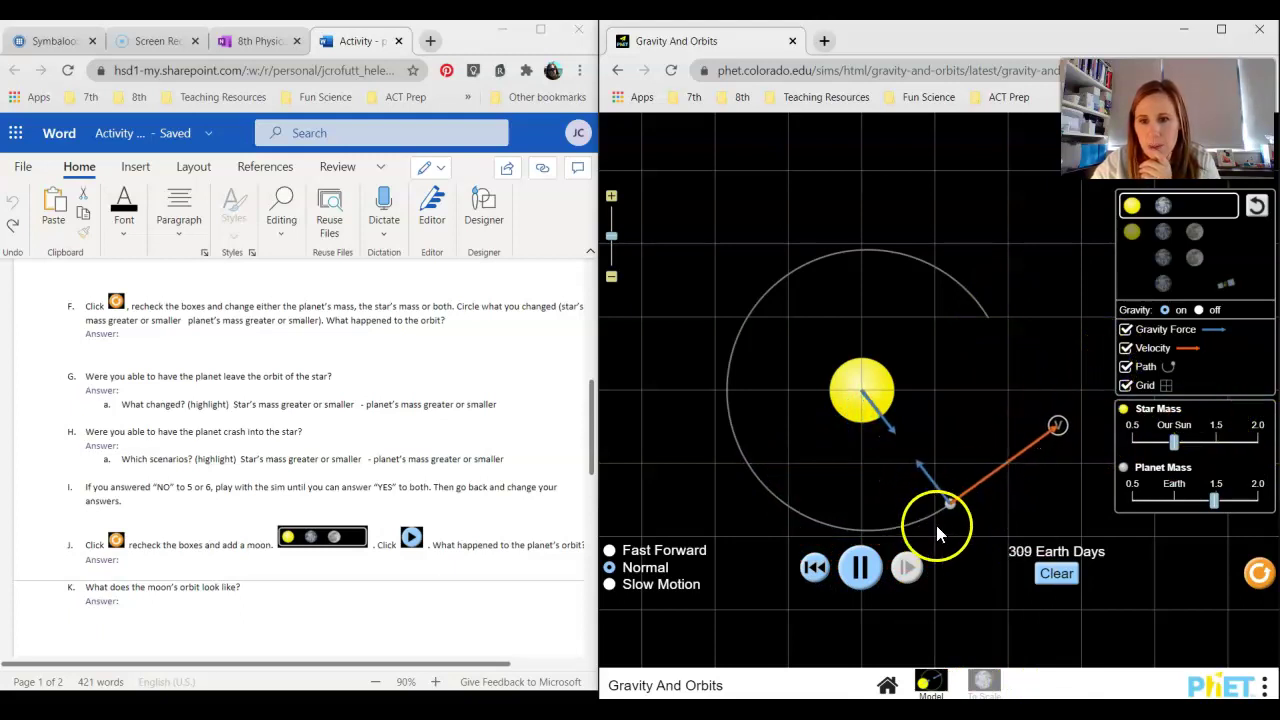
left_click(714, 556)
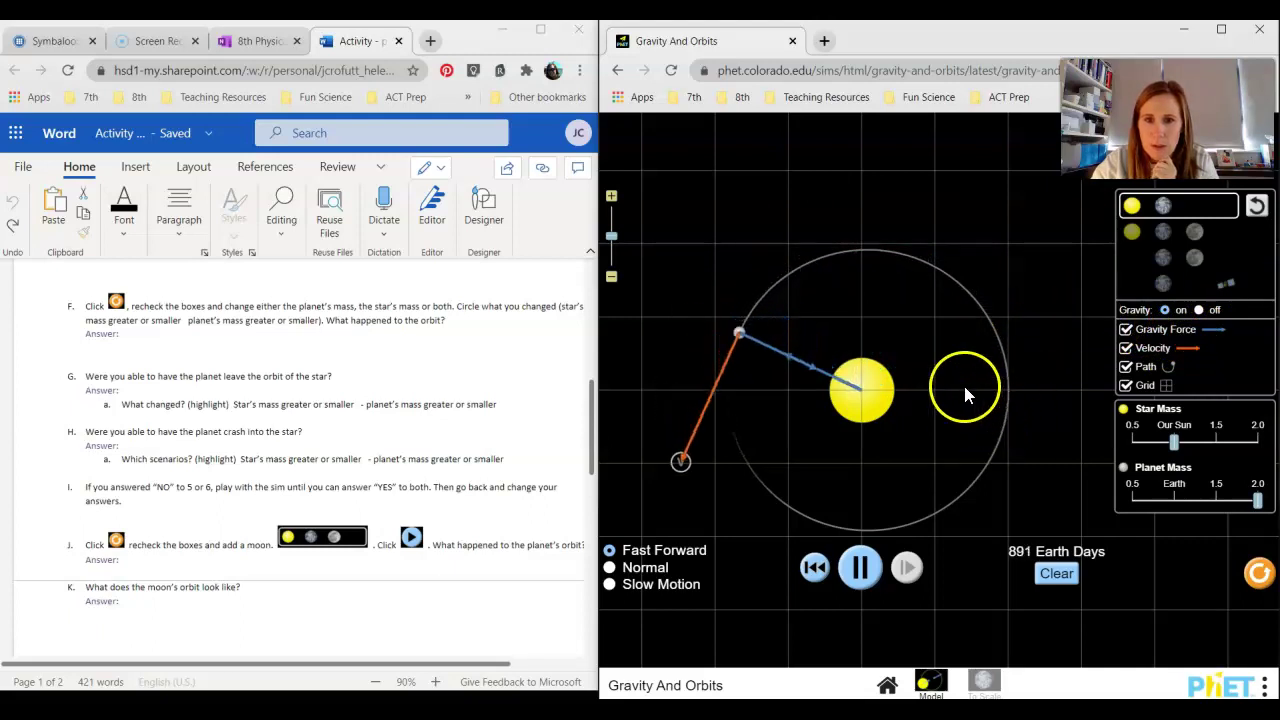
Step: Lower the star's mass slightly, move the planet up along its orbit, and maximize the window
left_click_drag(1174, 441, 1155, 452)
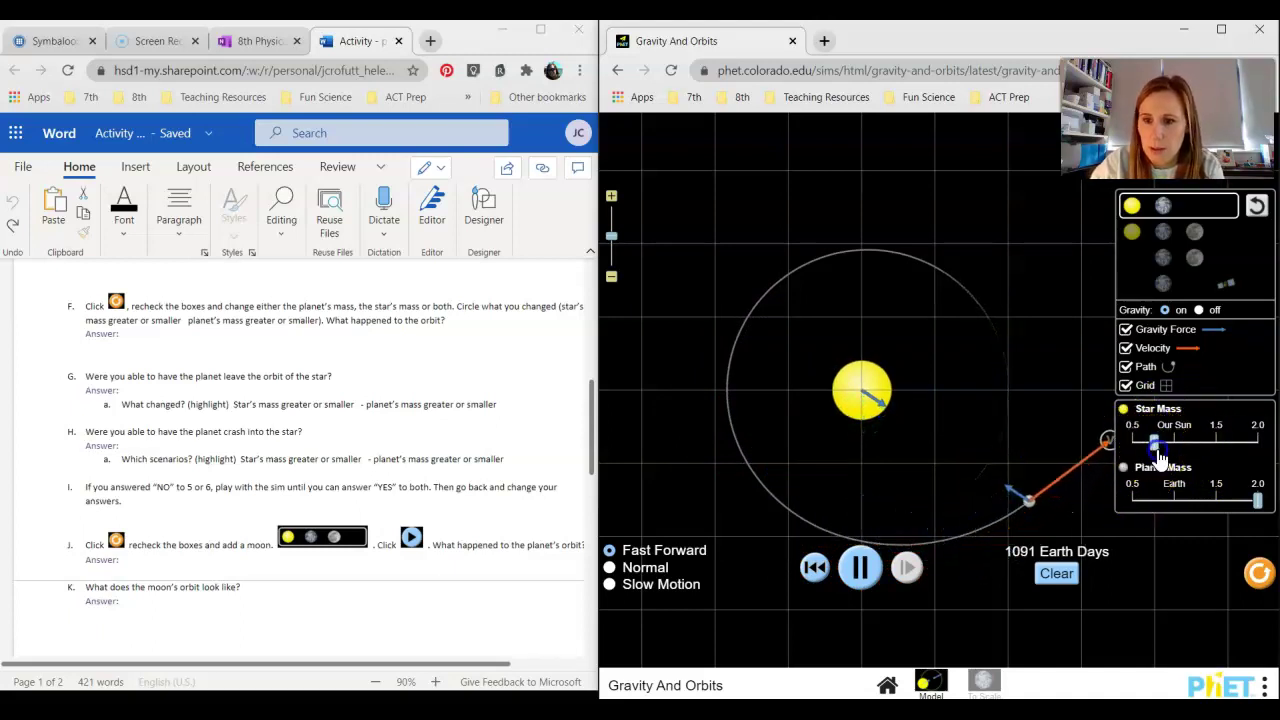
left_click_drag(1090, 500, 1065, 440)
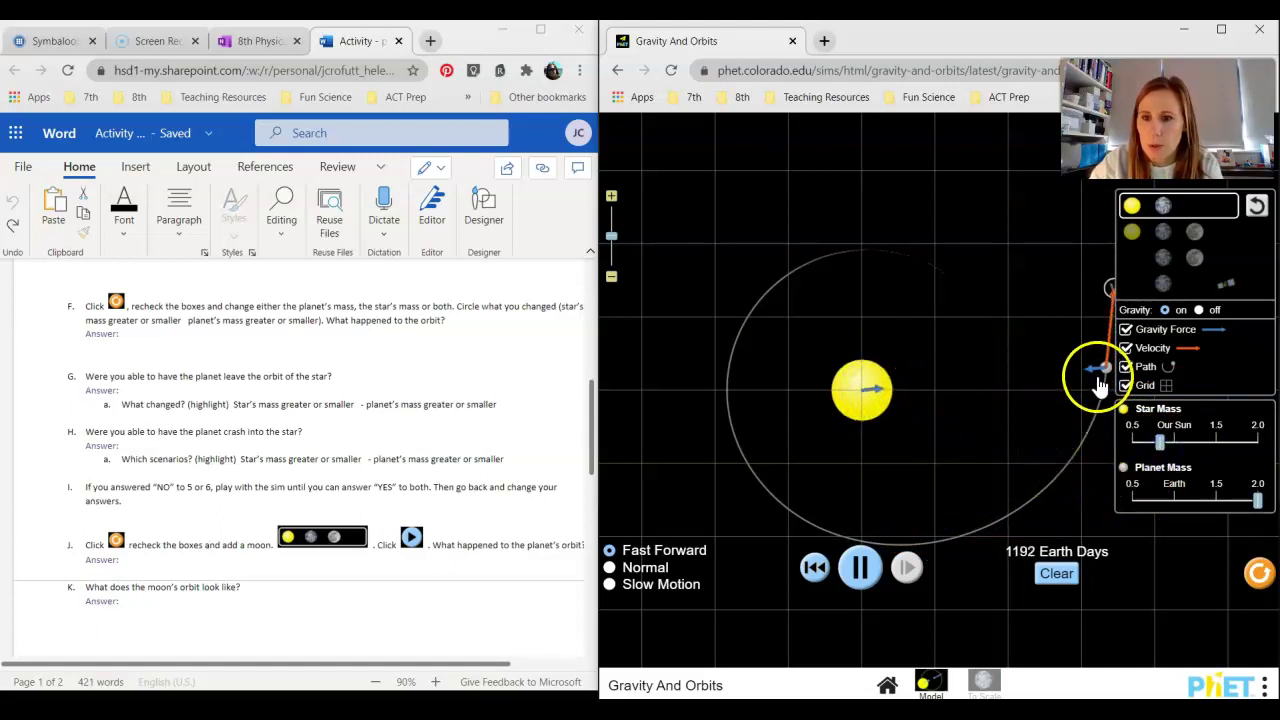
left_click_drag(1104, 380, 1111, 340)
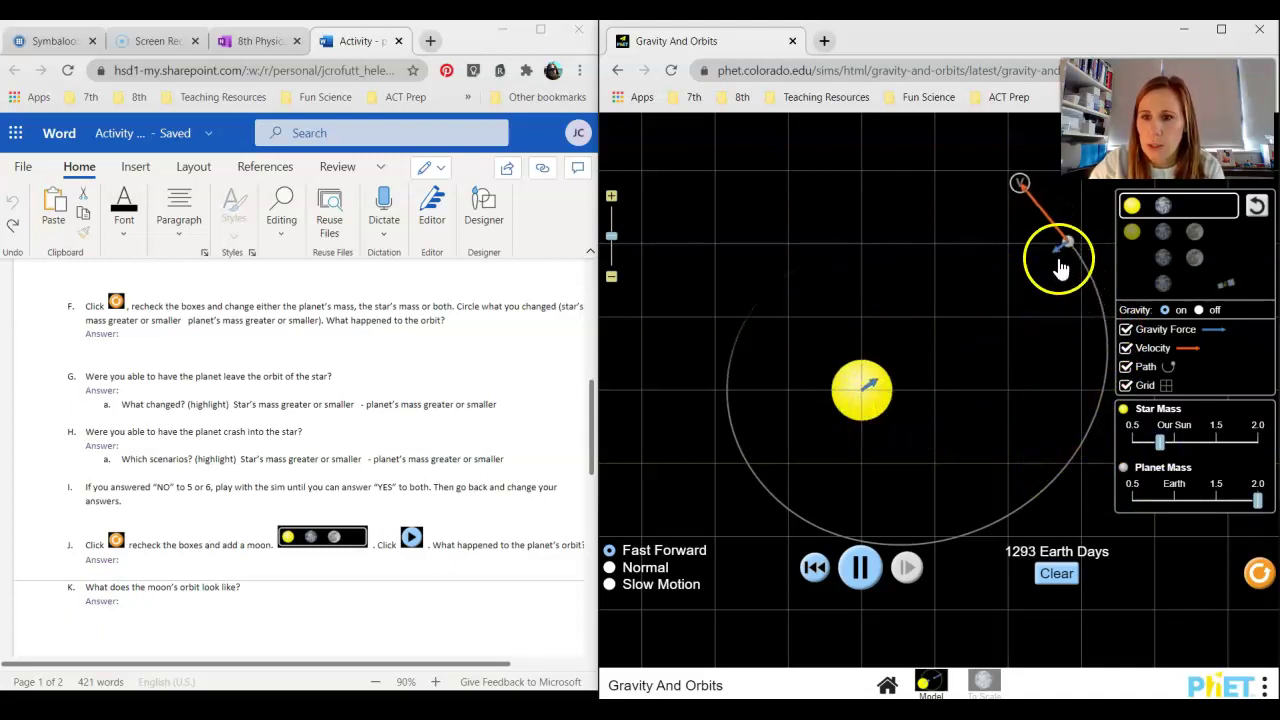
left_click_drag(1059, 258, 1046, 252)
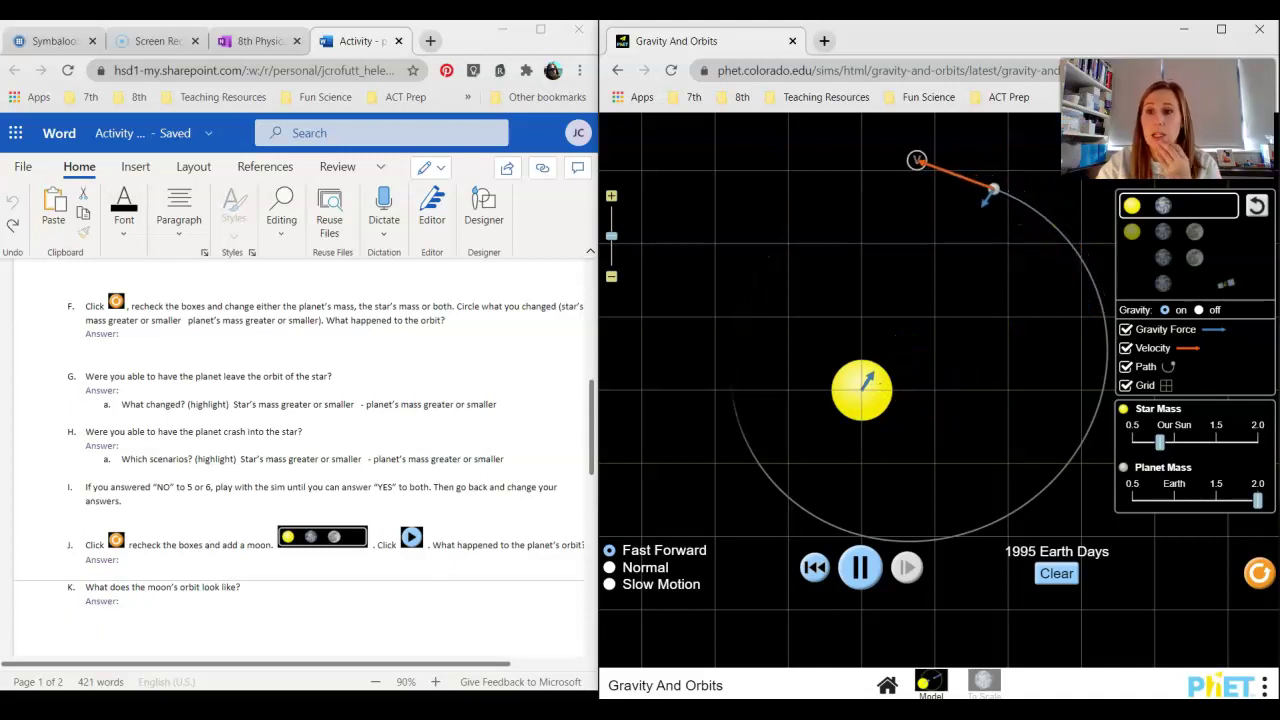
left_click(1221, 29)
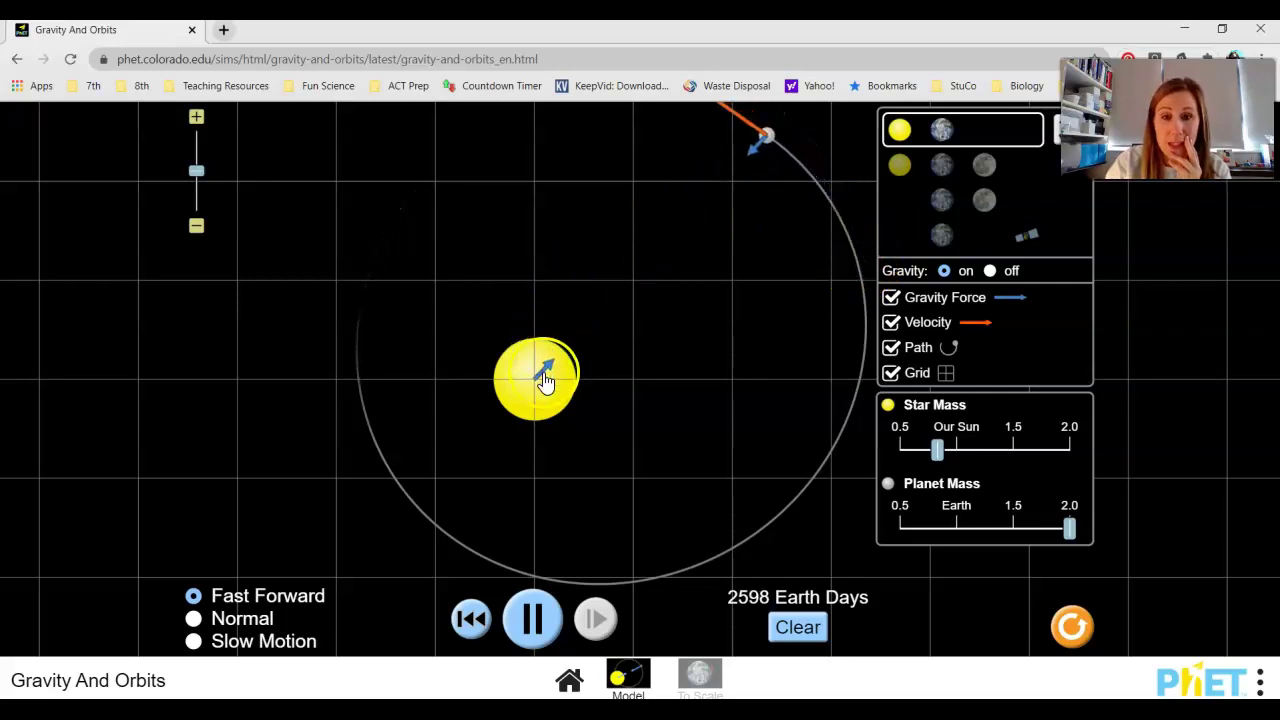
left_click(645, 237)
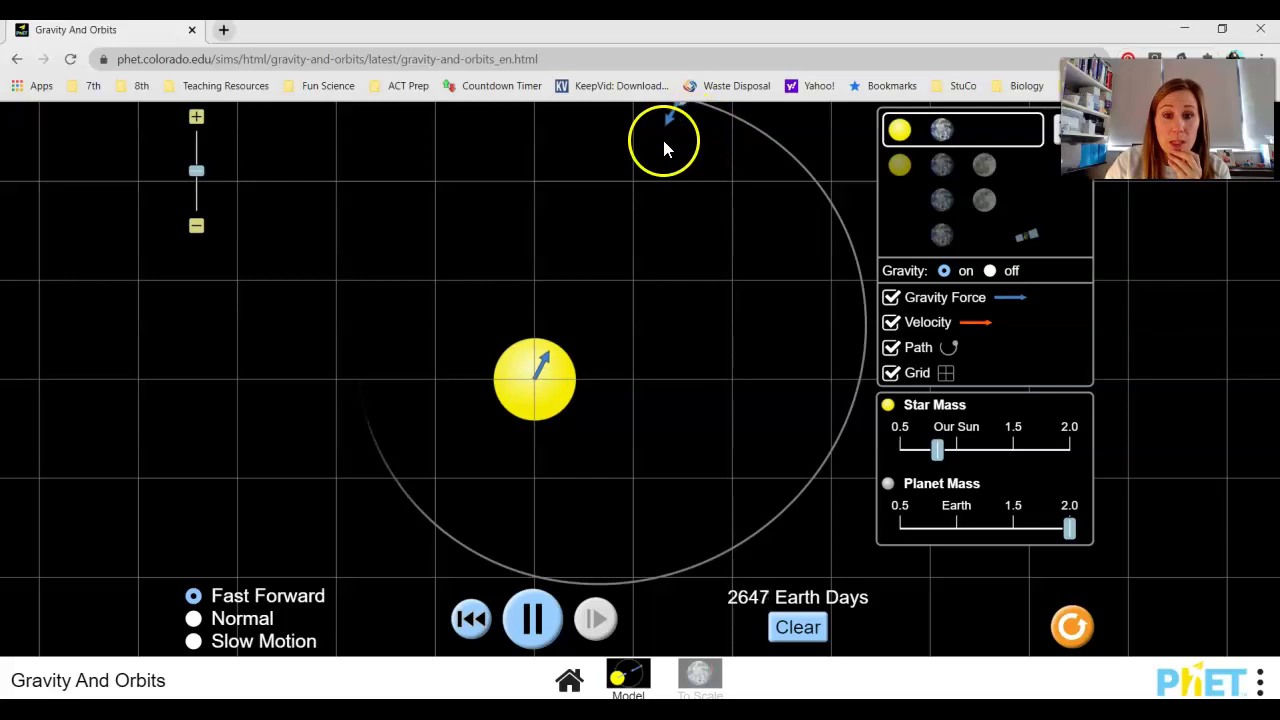